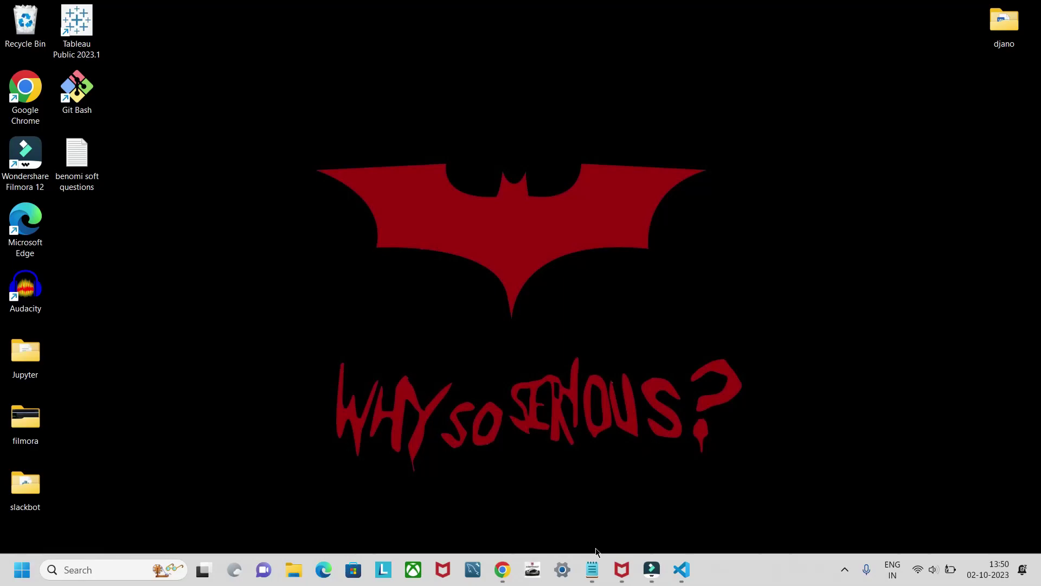
- Bring the 'benomi soft questions' notes window to the front from the taskbar
click(592, 570)
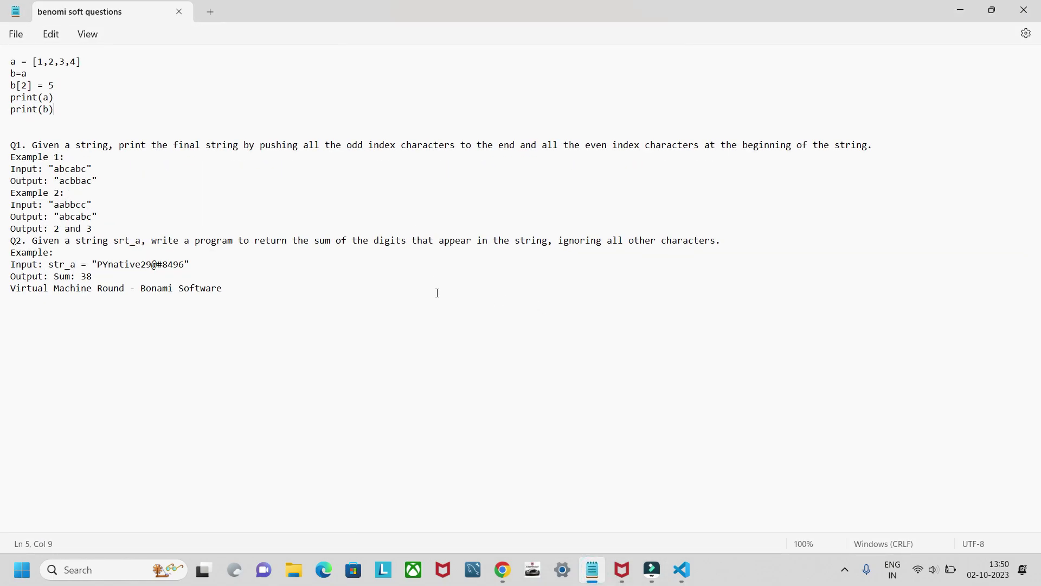
- Look over the Bonami Software search results in Chrome, then minimize the browser
click(502, 570)
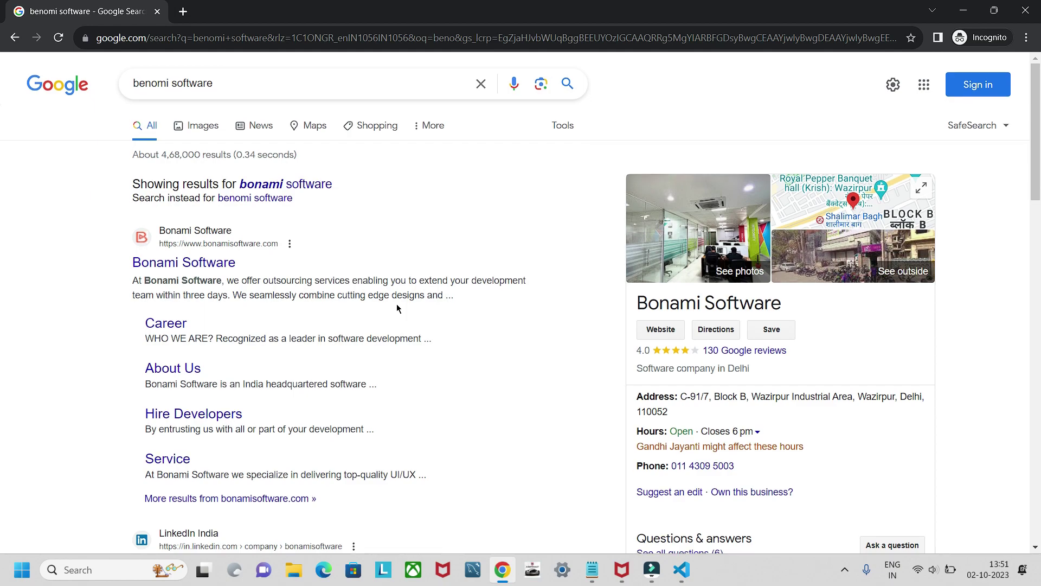
scroll(397, 308, down, 1)
scroll(397, 307, up, 1)
scroll(396, 308, down, 2)
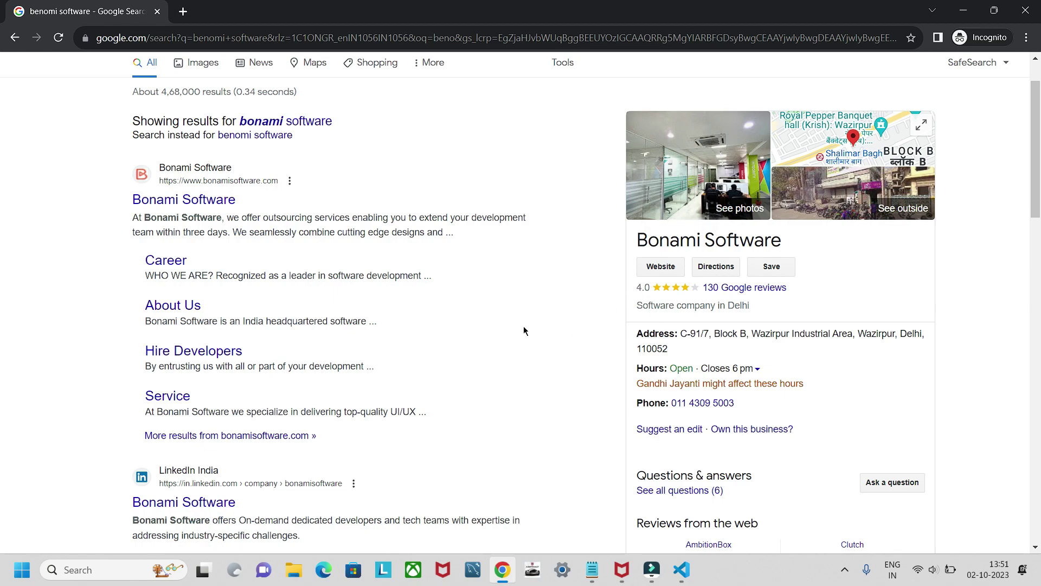
scroll(523, 330, up, 1)
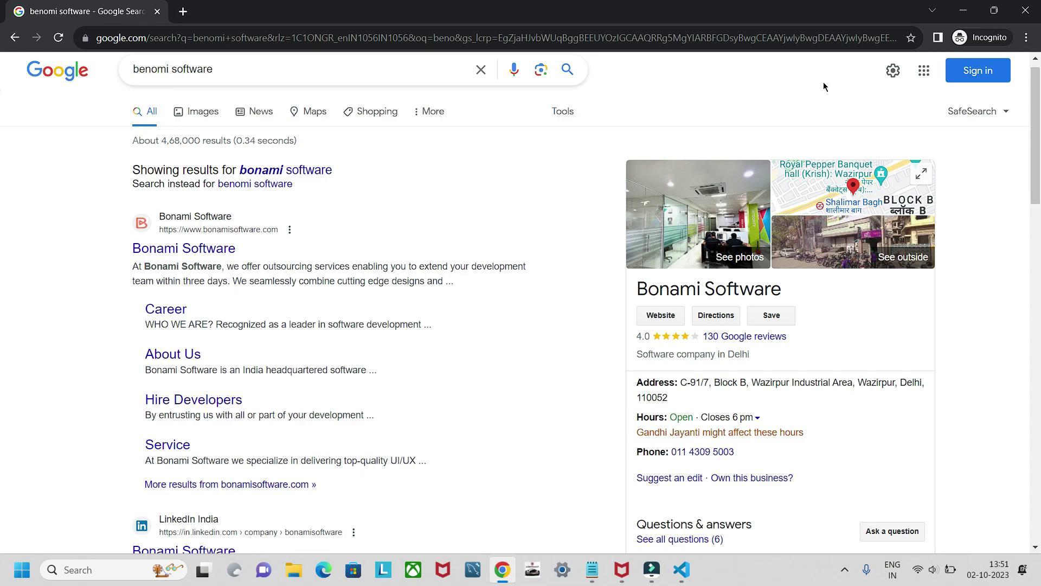
click(963, 10)
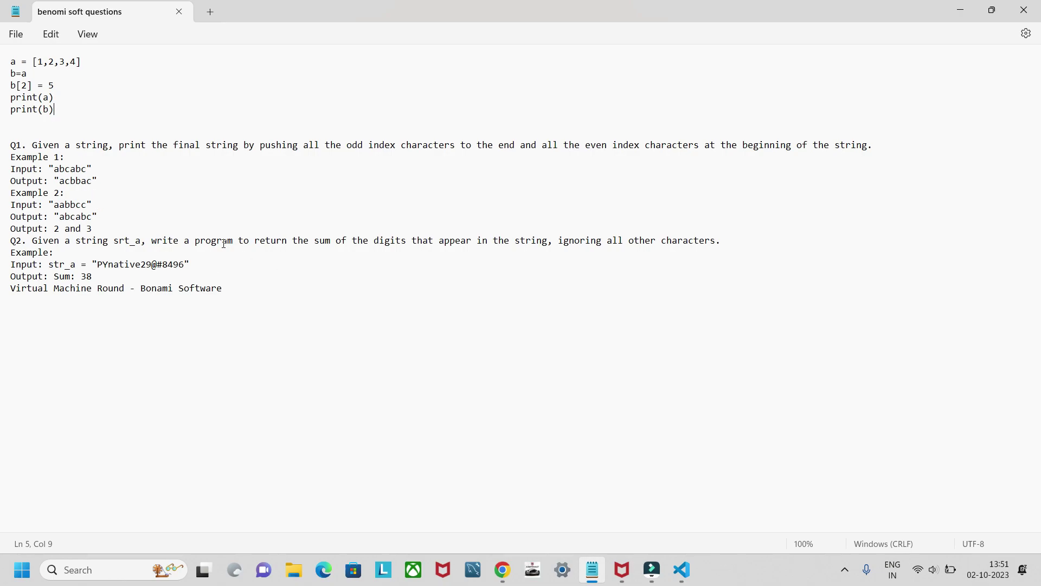
- Highlight the two interview questions and their examples to read them
drag(10, 237, 234, 281)
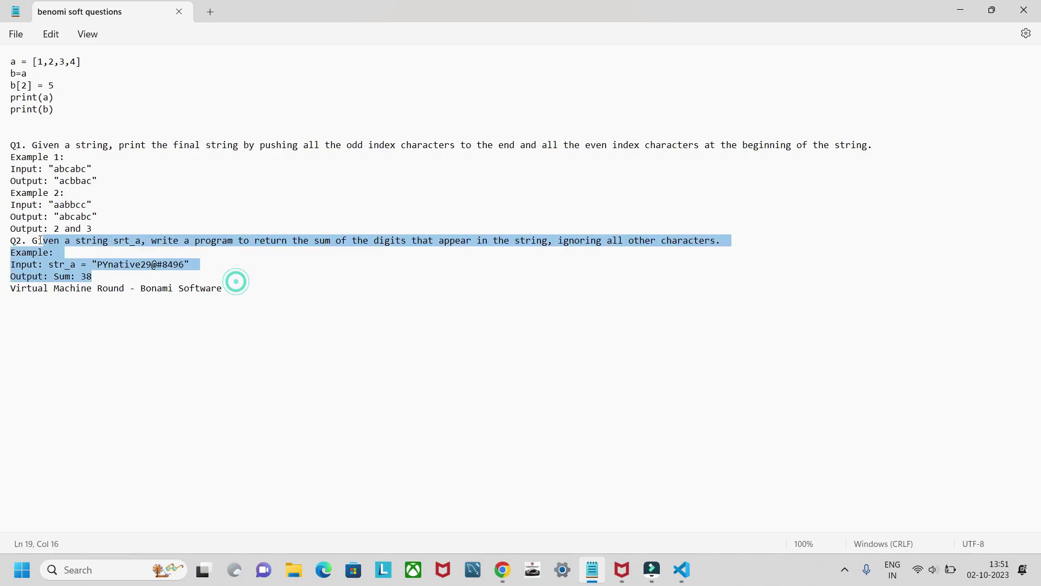
click(147, 210)
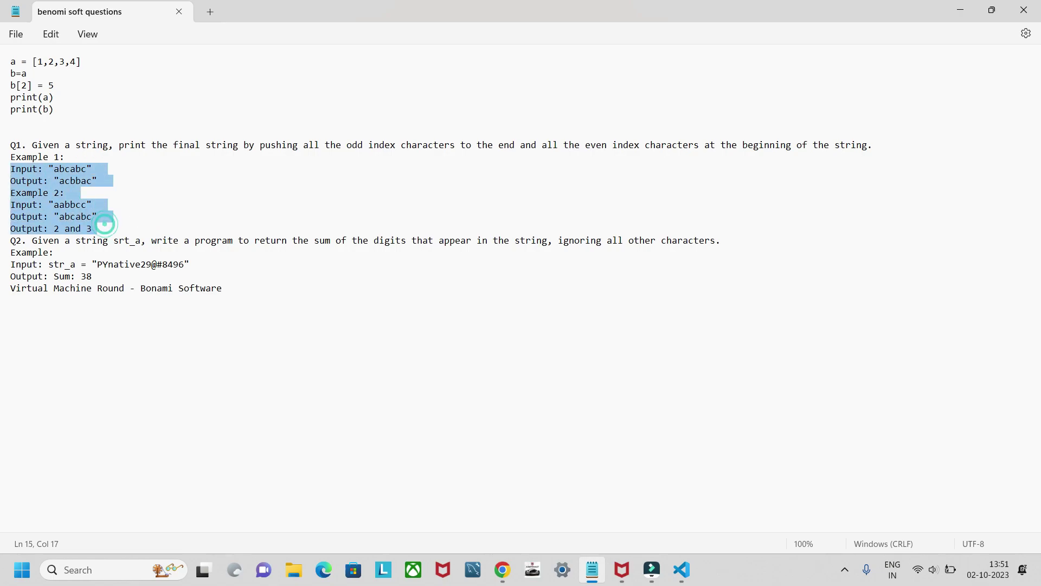
drag(104, 224, 107, 163)
click(144, 191)
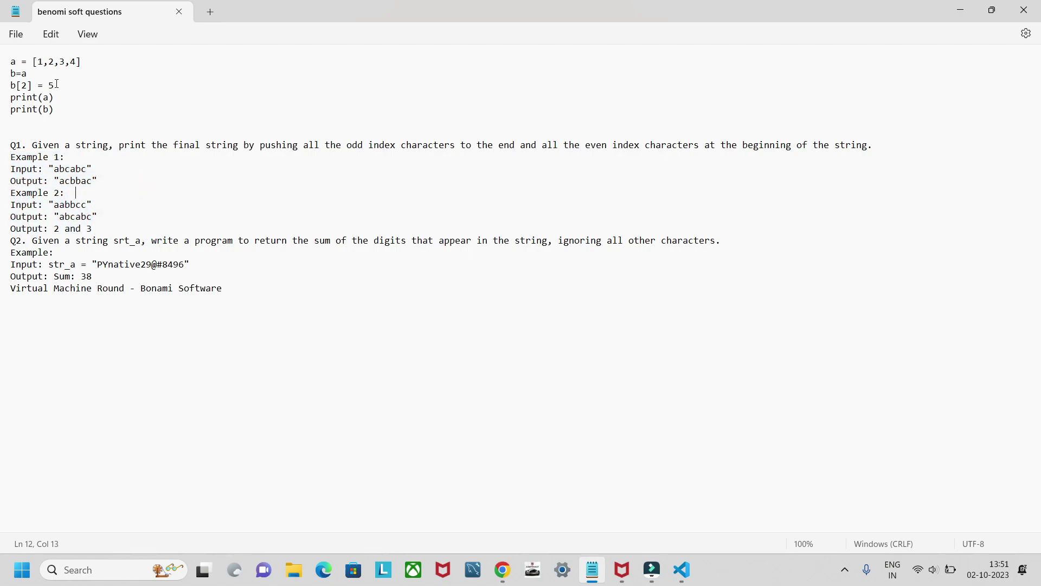
- Select and copy the five-line list-reference demo code
click(85, 62)
key(Home)
shift+click(57, 110)
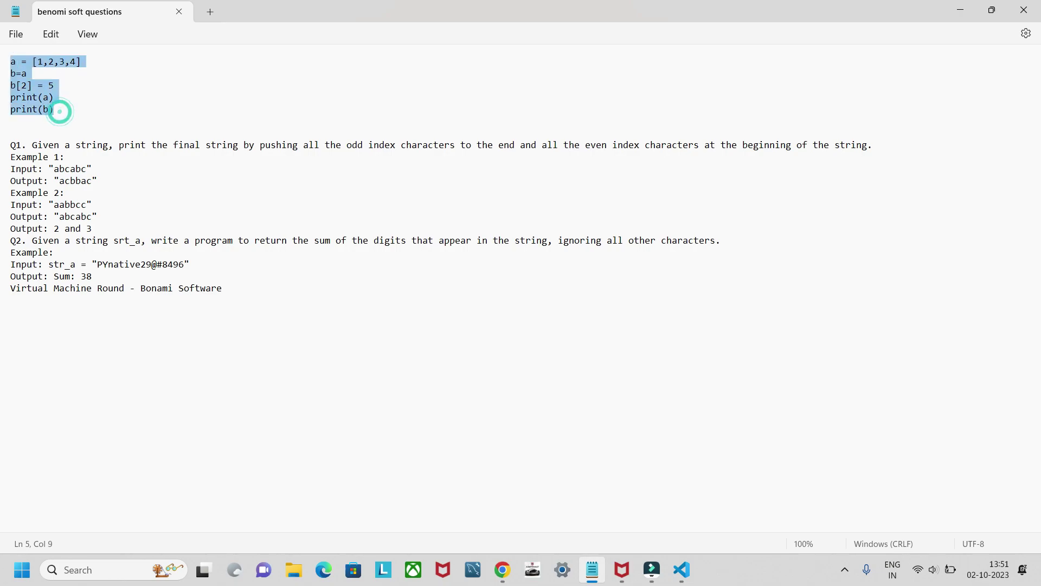
click(112, 60)
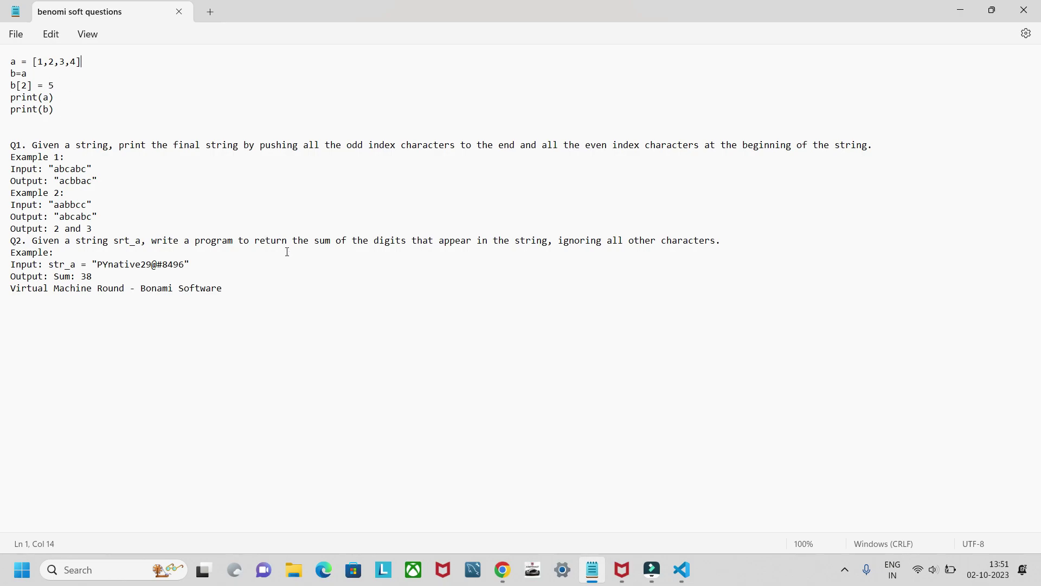
- Paste the list-reference demo into test.py, save, and run it to print [1, 2, 5, 4] twice
click(682, 569)
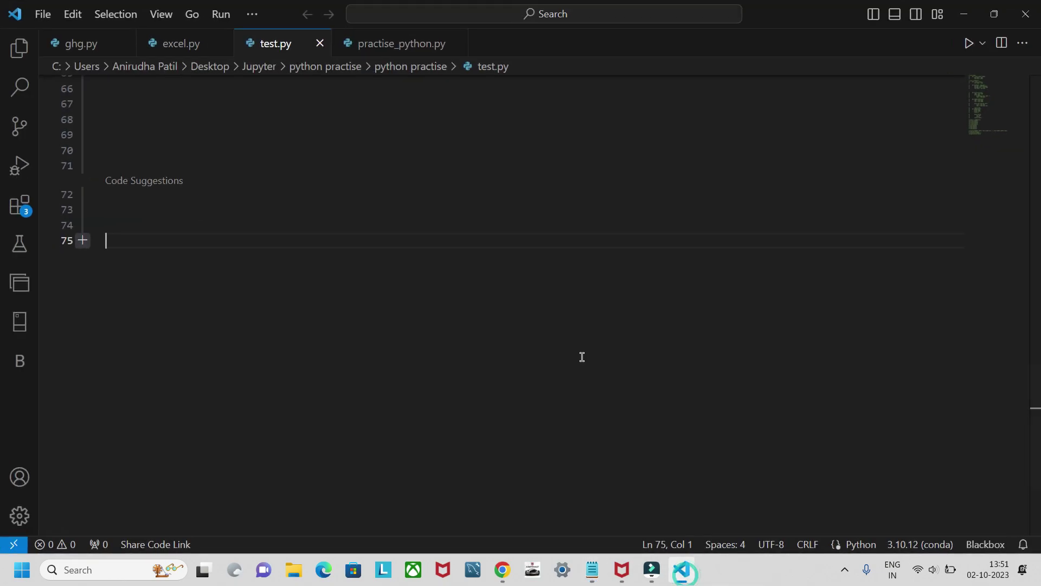
click(130, 226)
text(a = [1,2,3,4] b=a b[2] = 5 print(a) print(b))
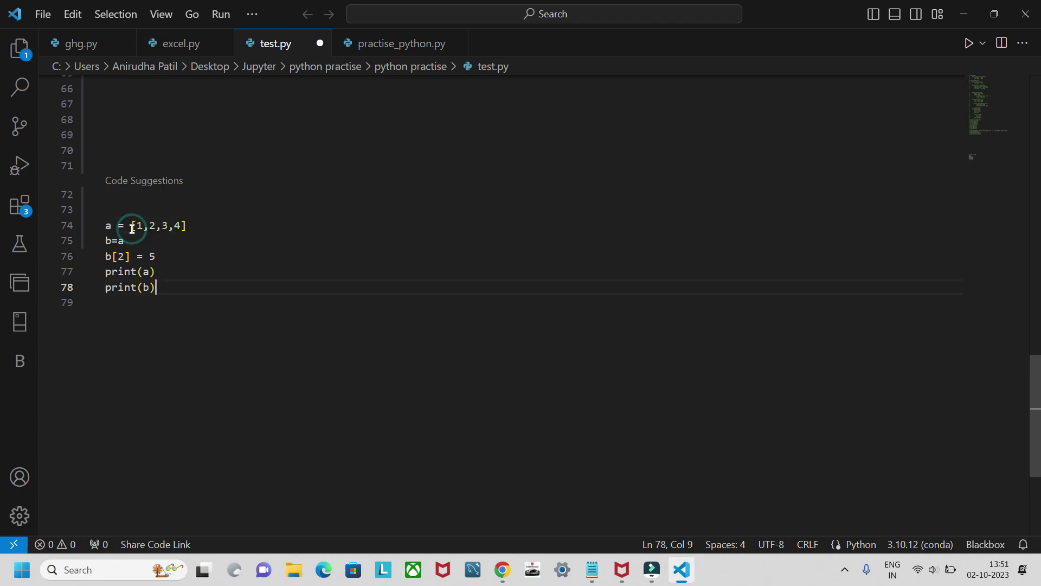
click(219, 277)
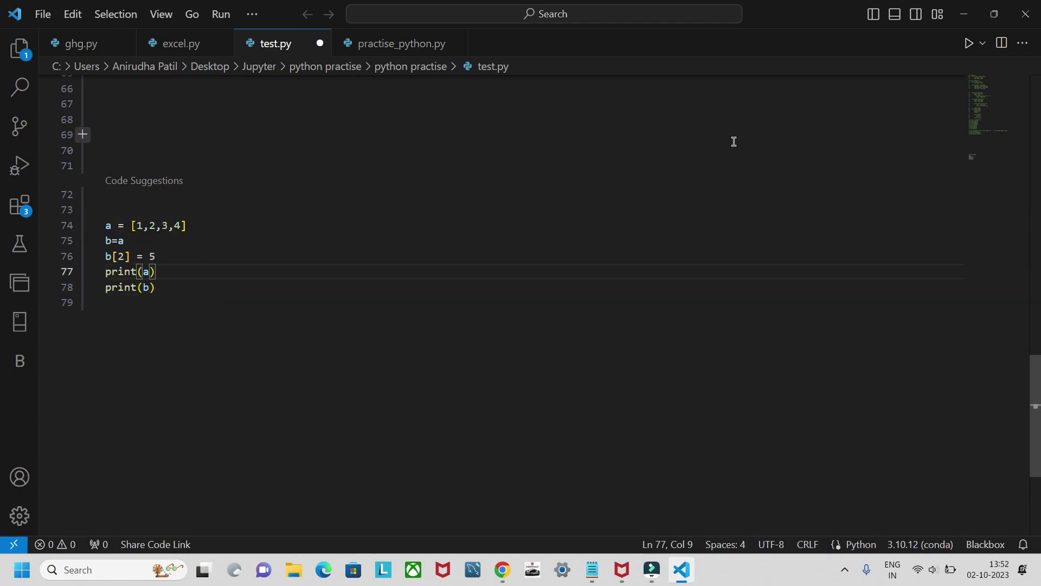
key(ctrl+s)
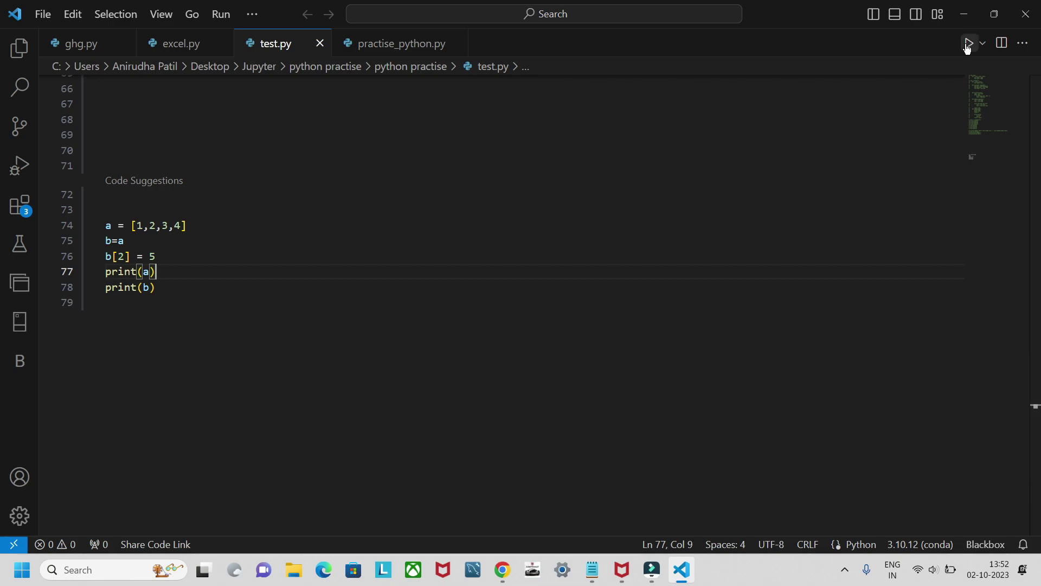
click(968, 43)
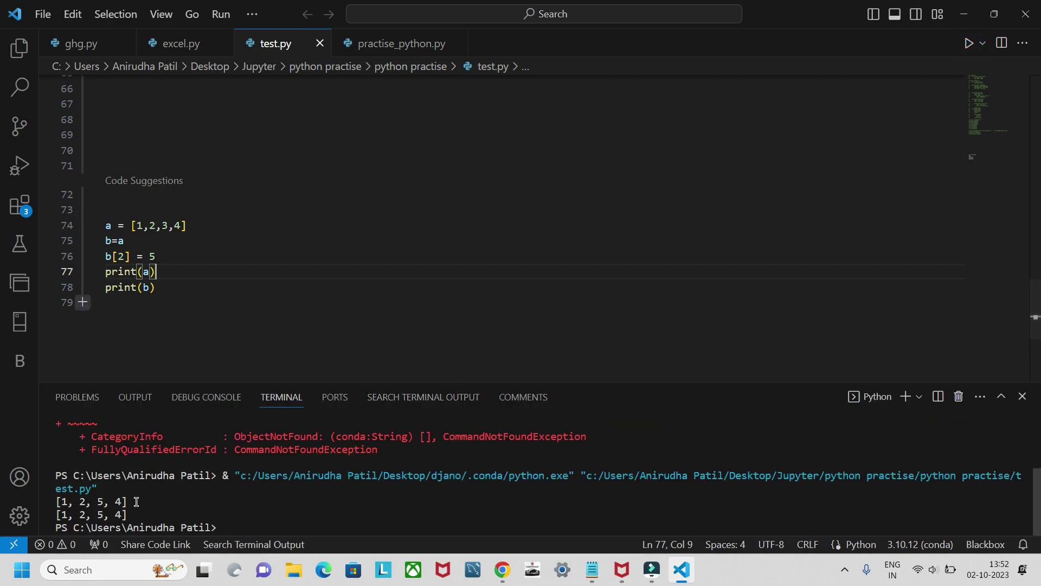
click(183, 266)
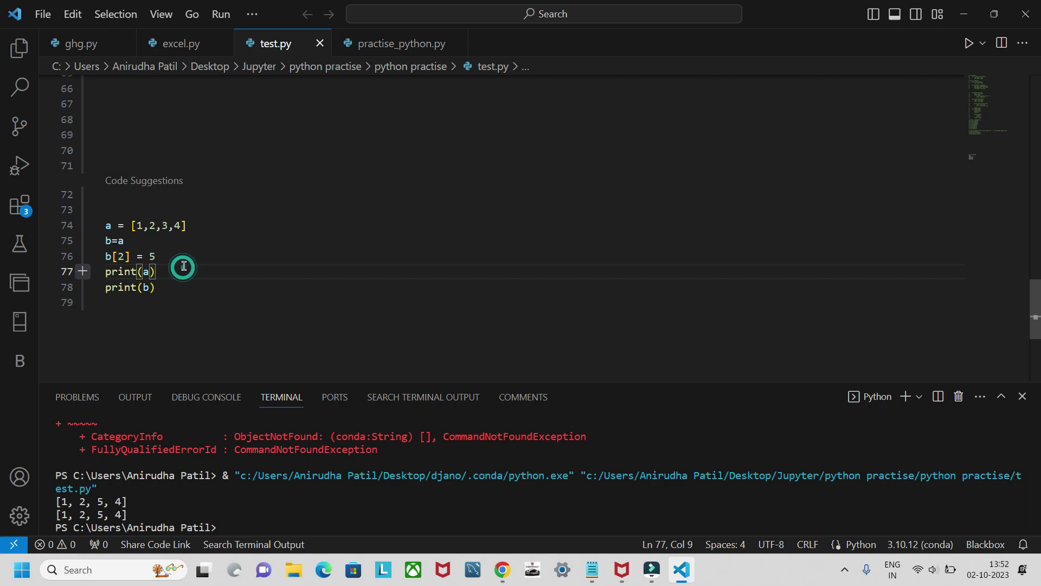
- Add nested list [12,23,32] to a, change line 76 to b[4][0] = 5, then save and run
click(183, 225)
text(,[12,23,)
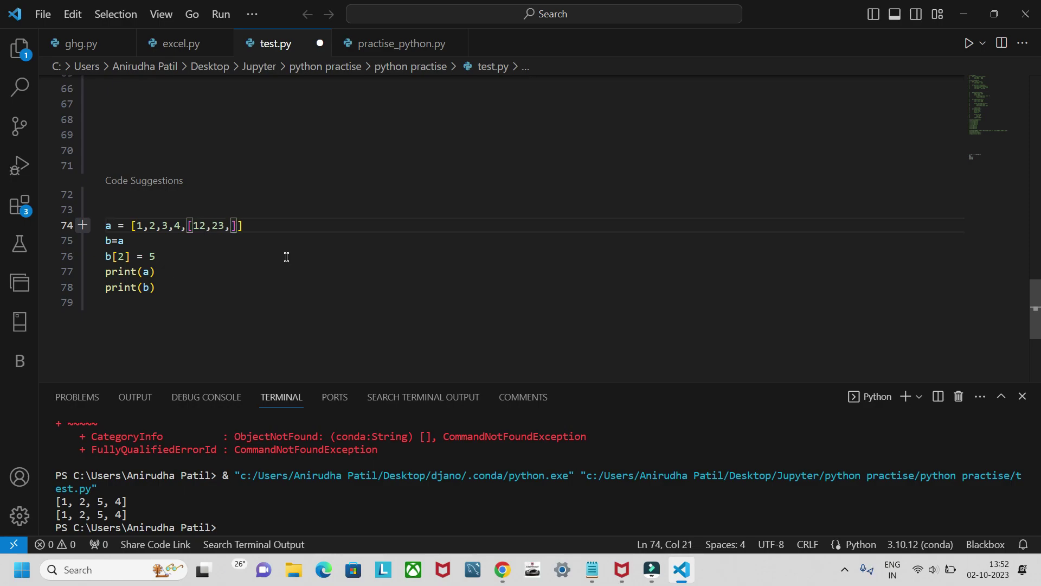
text(32)
click(123, 255)
key(BackSpace)
text(4)
key(Down)
key(Up)
key(Right)
text([0])
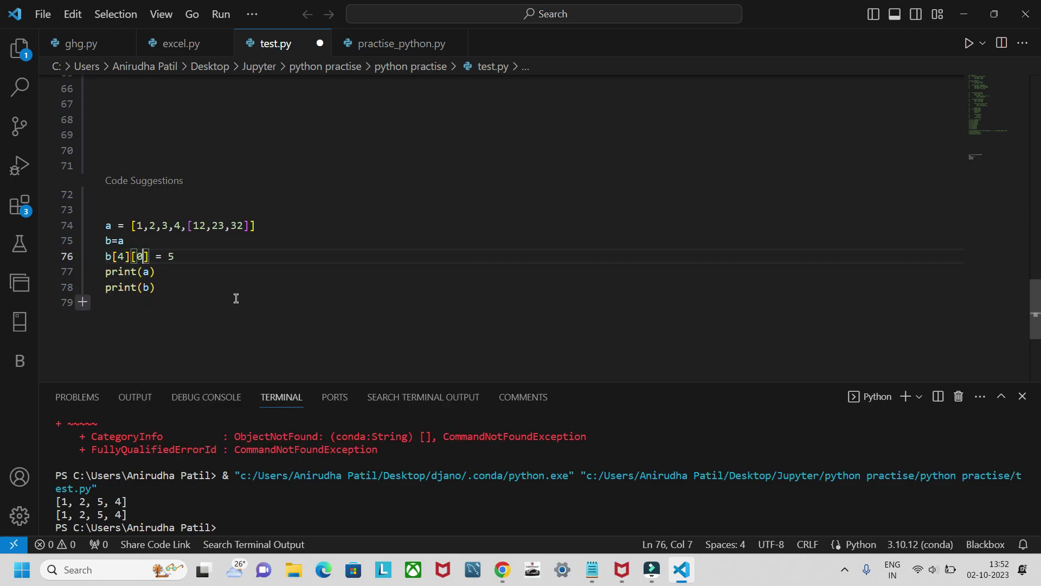
click(235, 298)
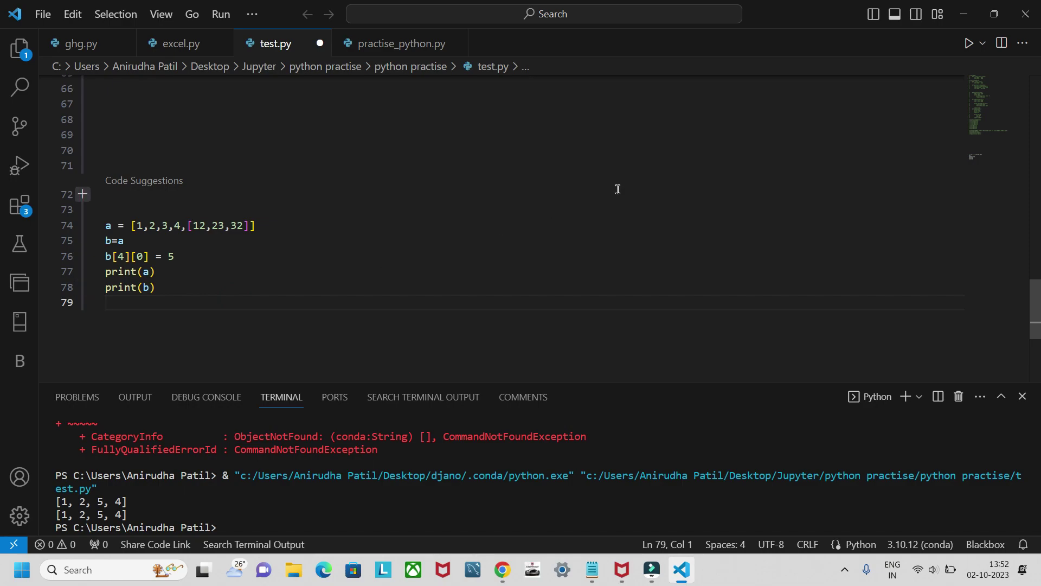
key(ctrl+s)
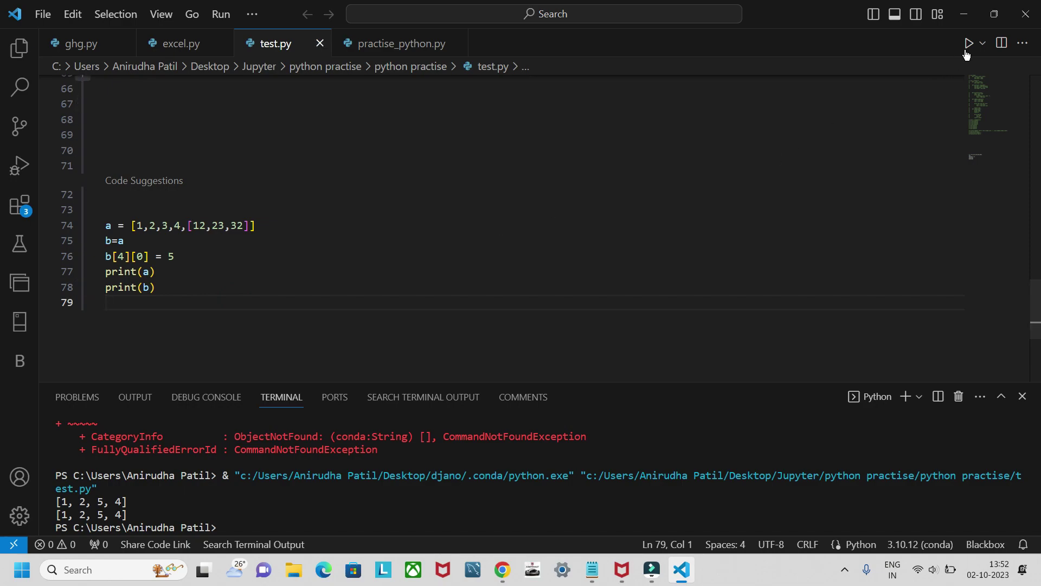
click(970, 43)
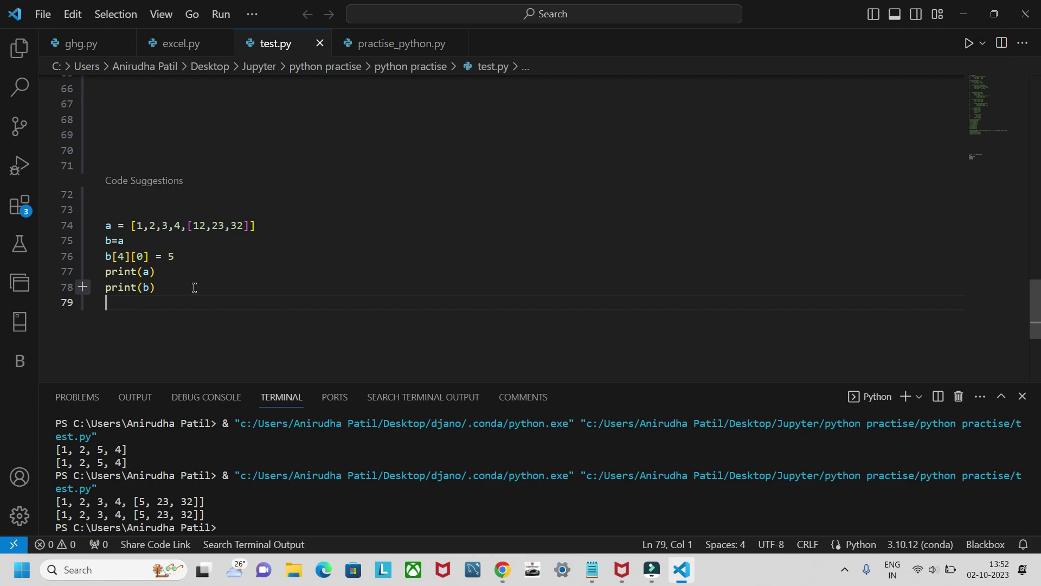
- Return to the notes and select the Example 1 input string 'abcabc'
click(211, 290)
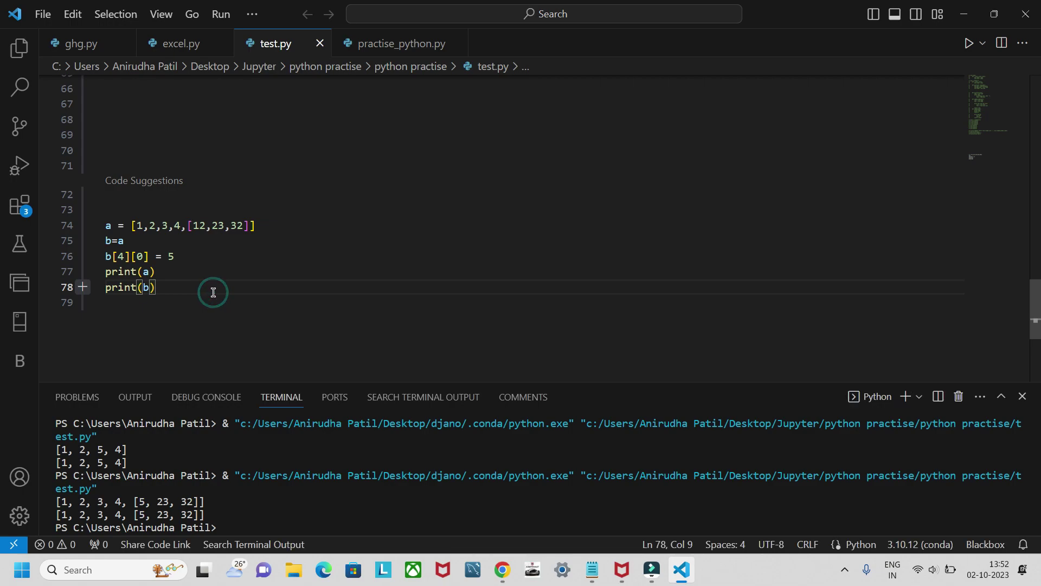
key(alt+Tab)
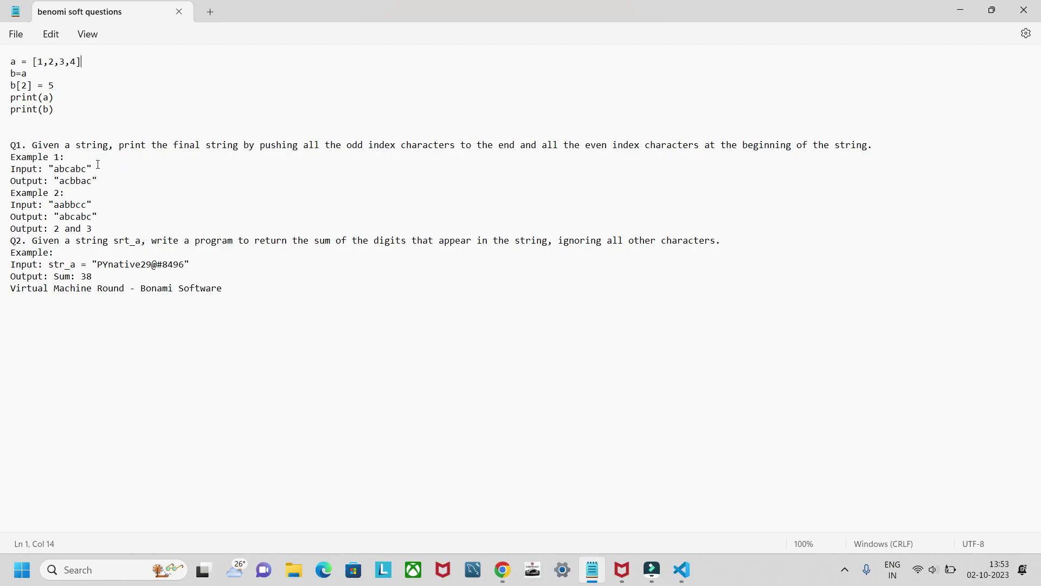
drag(98, 166, 49, 169)
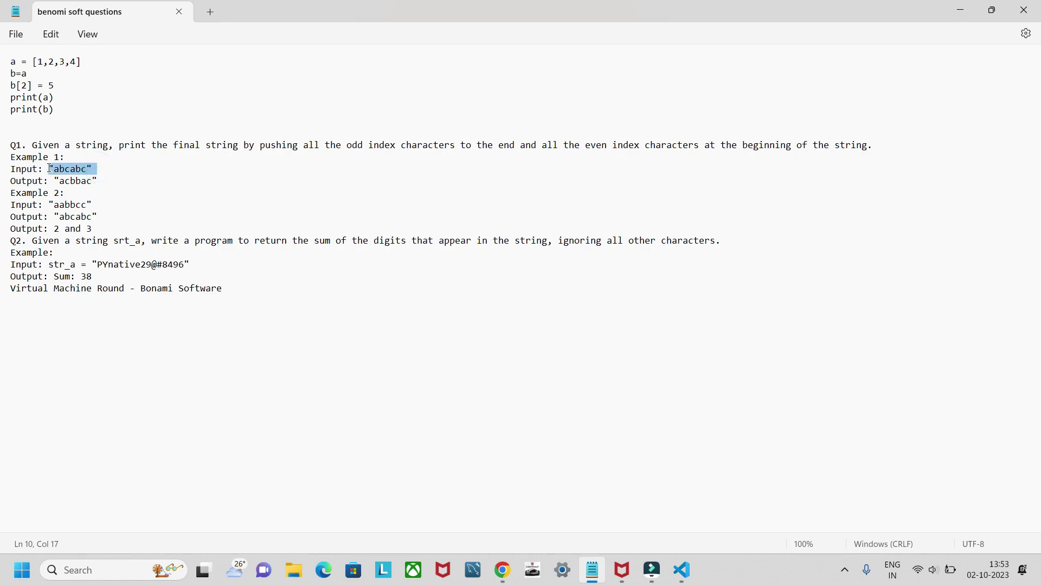
- Comment out the list-reference demo code in test.py
key(alt+Tab)
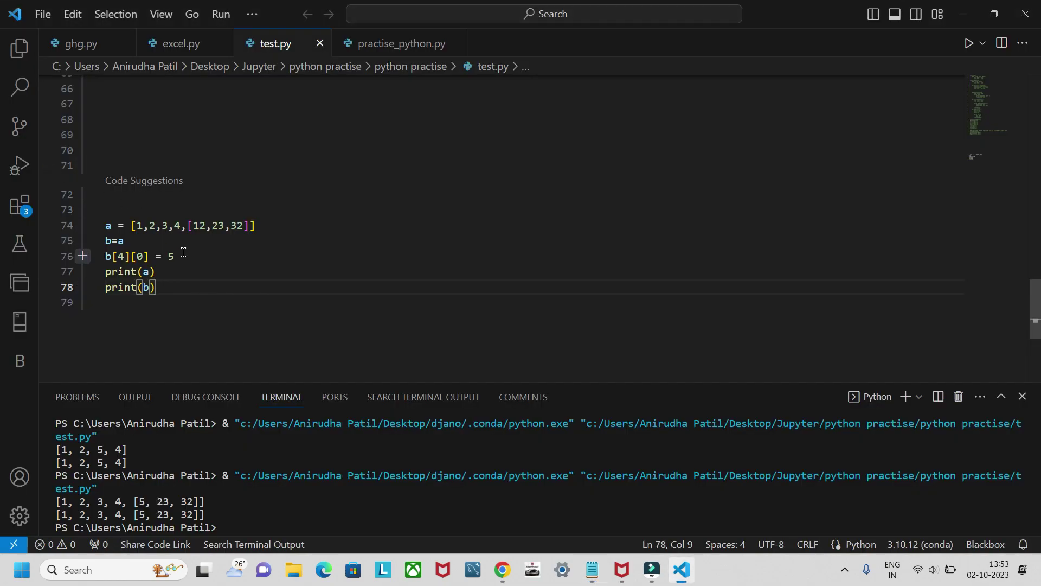
drag(159, 286, 106, 225)
key(ctrl+slash)
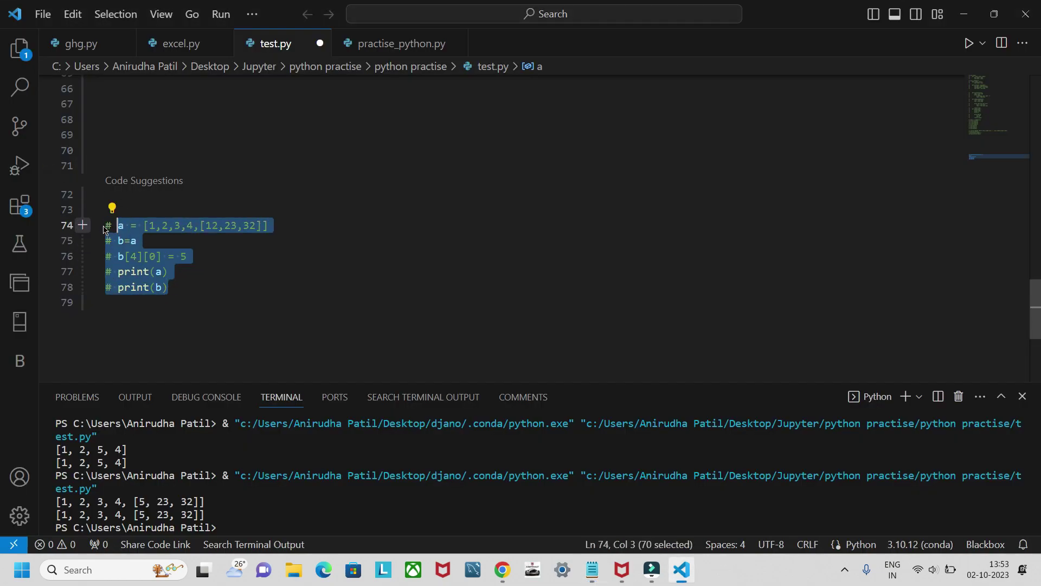
click(183, 288)
key(Return)
key(Return)
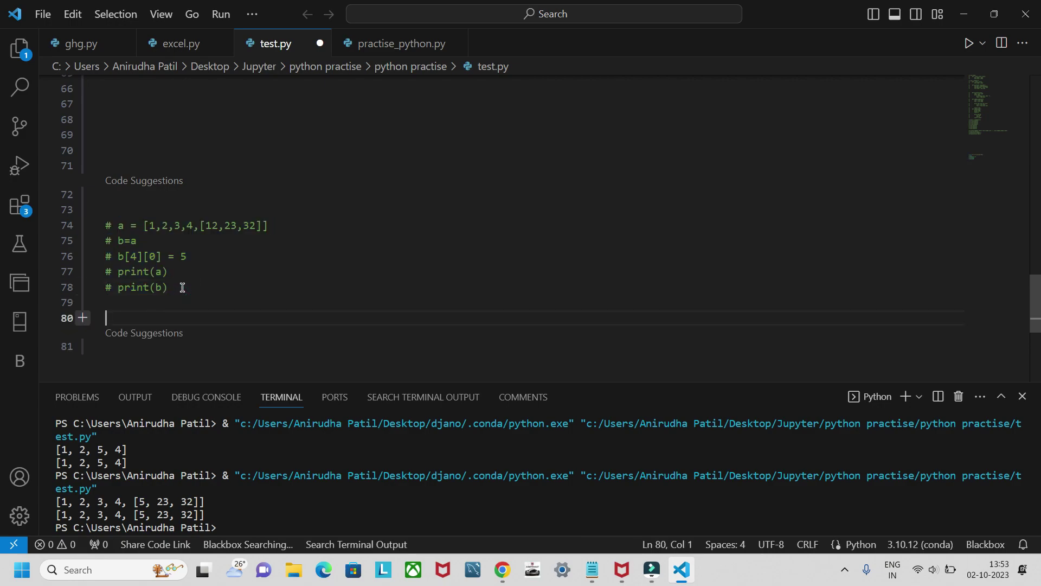
text(a="abcabc)
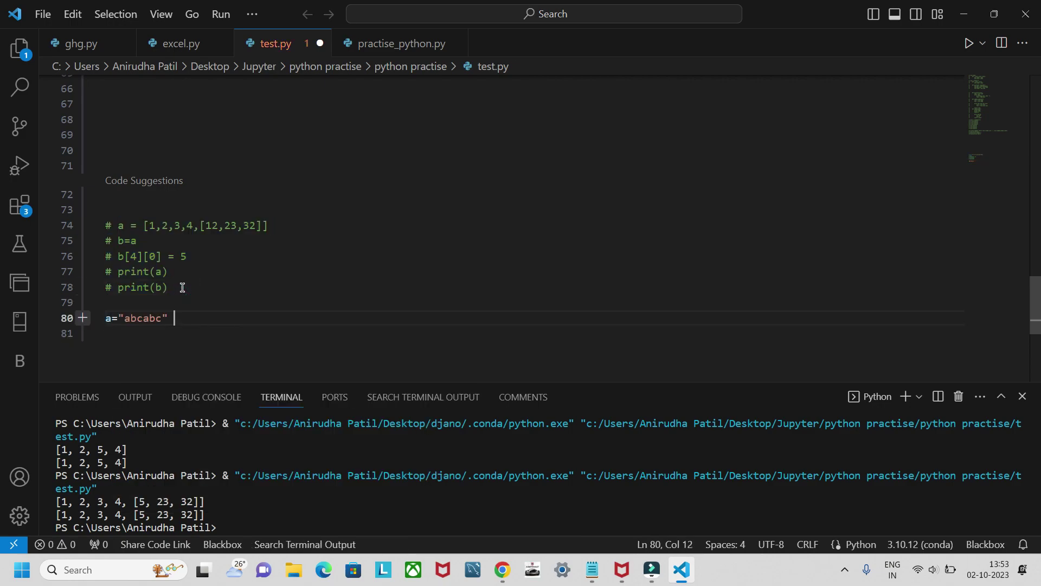
text(")
- Assign the string 'abcabc' and begin a for loop over its indices
key(Return)
scroll(235, 317, down, 1)
text(for)
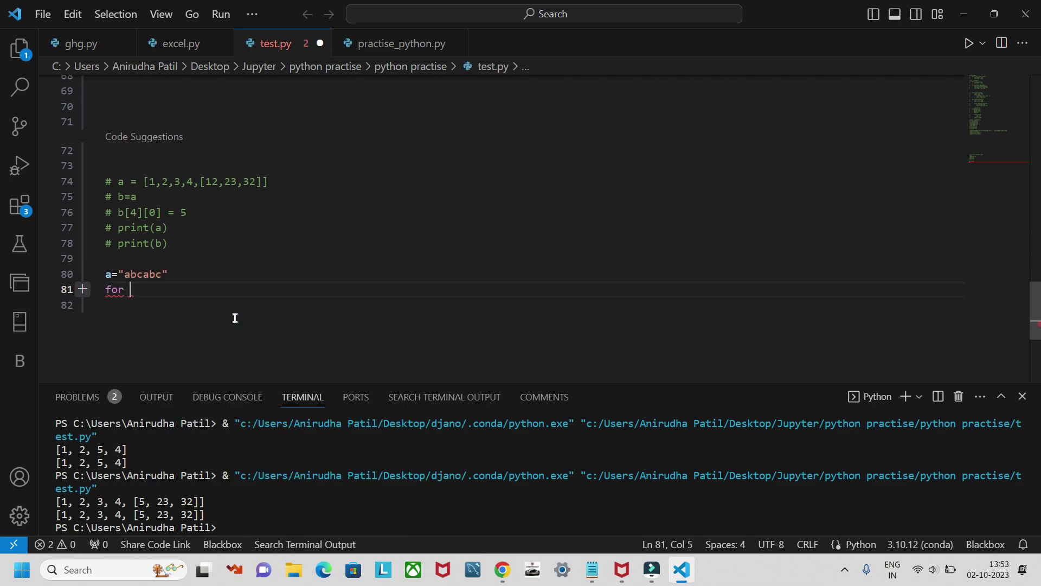
key(BackSpace)
key(BackSpace)
key(BackSpace)
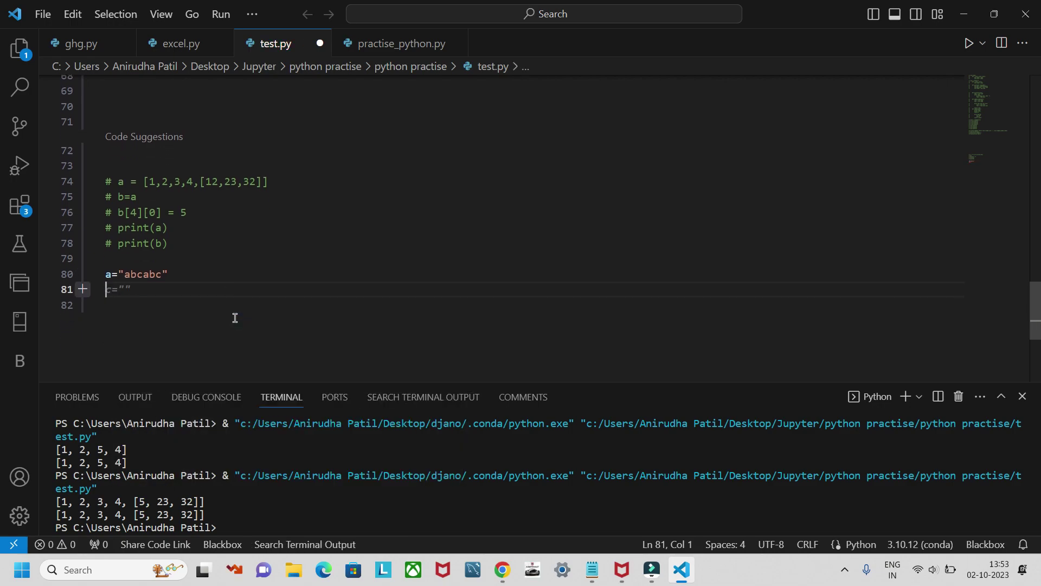
click(143, 294)
click(114, 288)
text(for i in range(len)
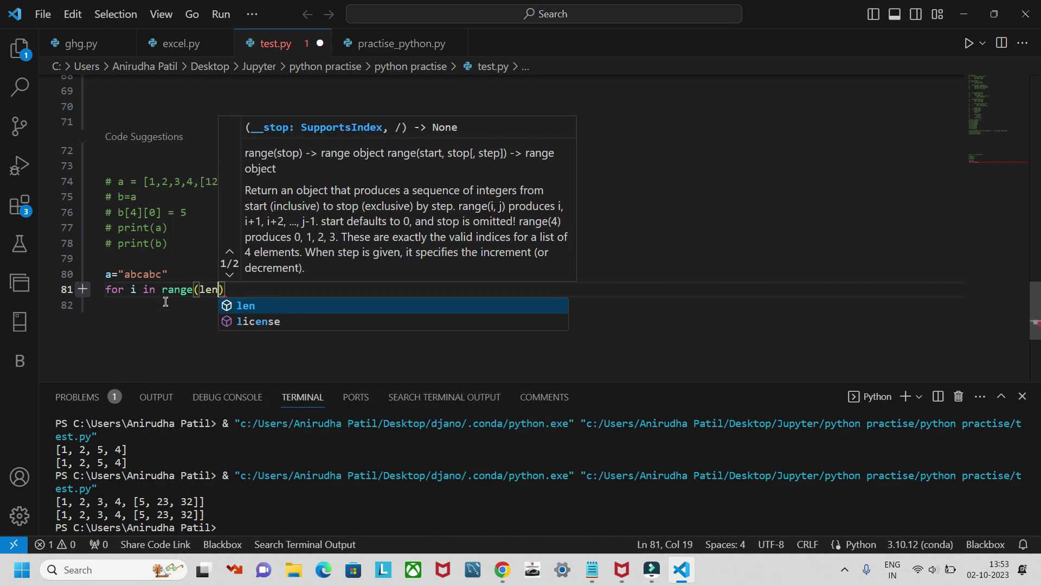
text((a)):)
key(Return)
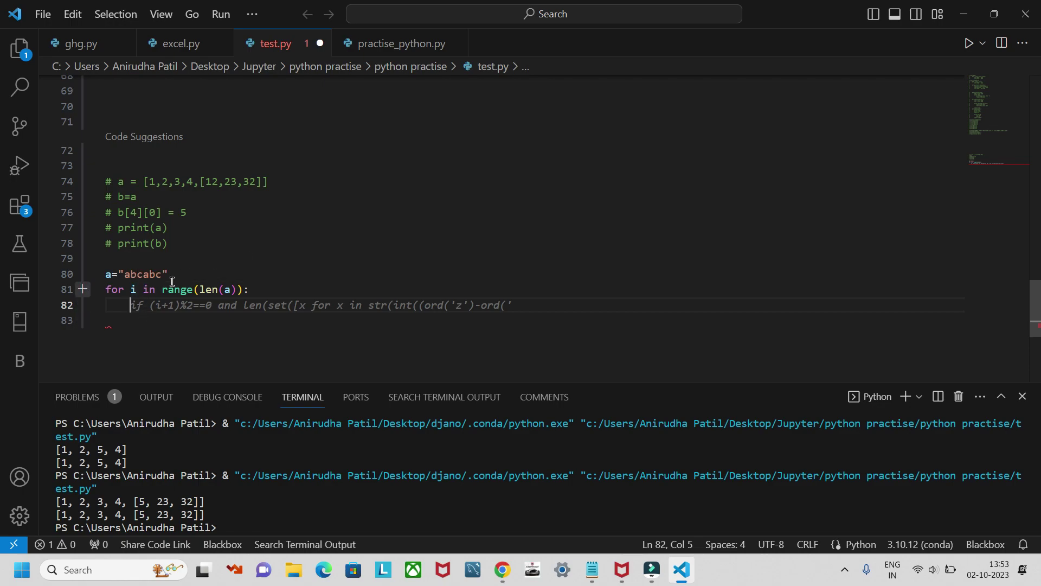
- Initialize x and y as empty strings below the string assignment
click(176, 274)
key(Return)
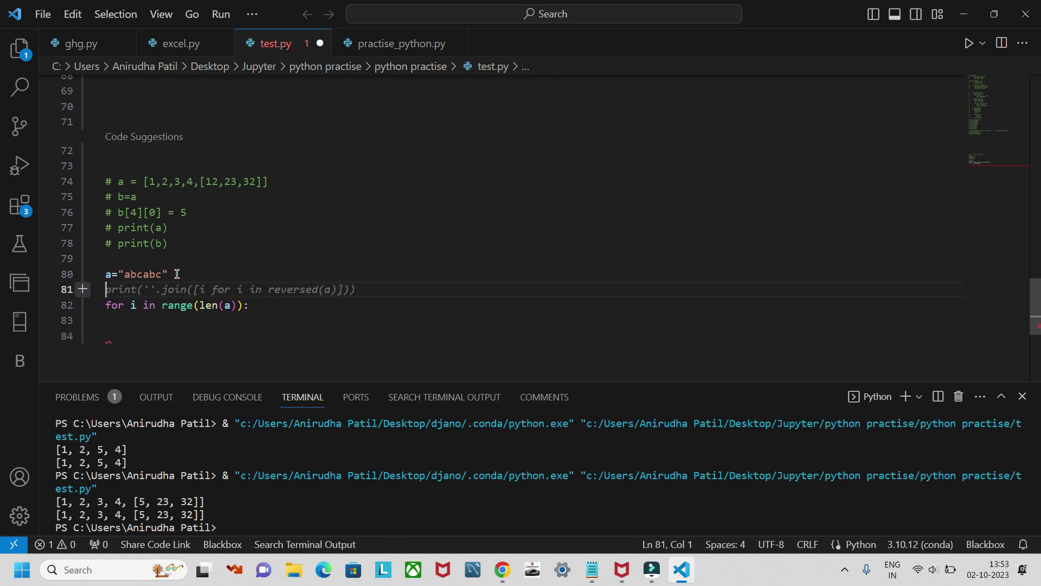
text(x=)
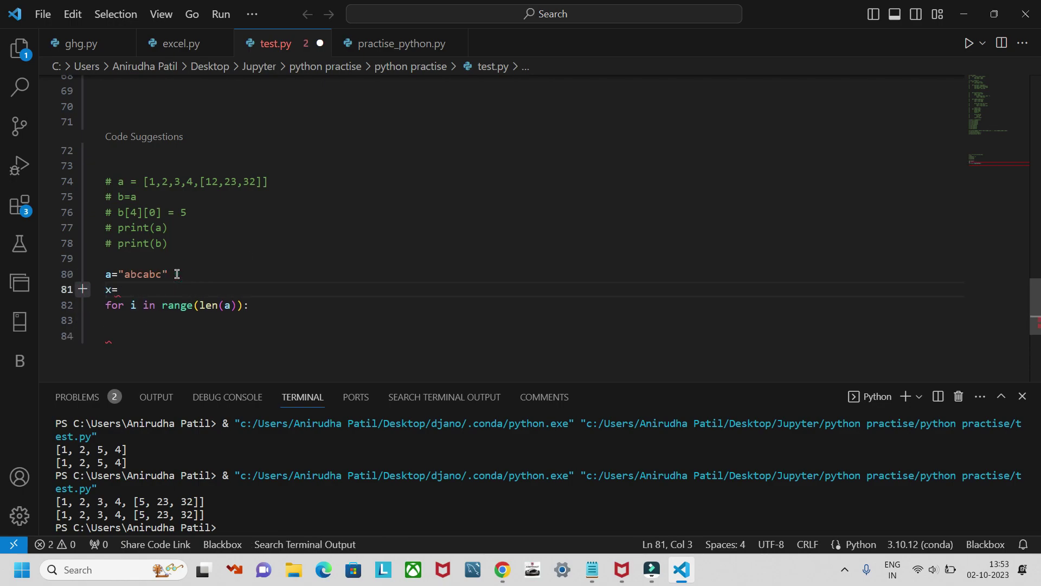
text('')
key(Return)
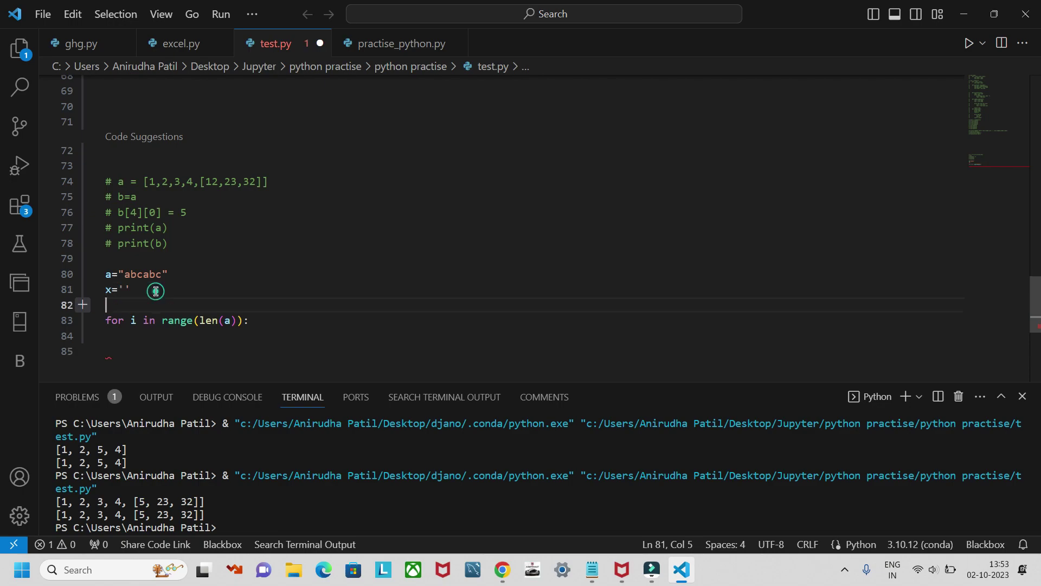
text(y=')
click(261, 321)
key(Return)
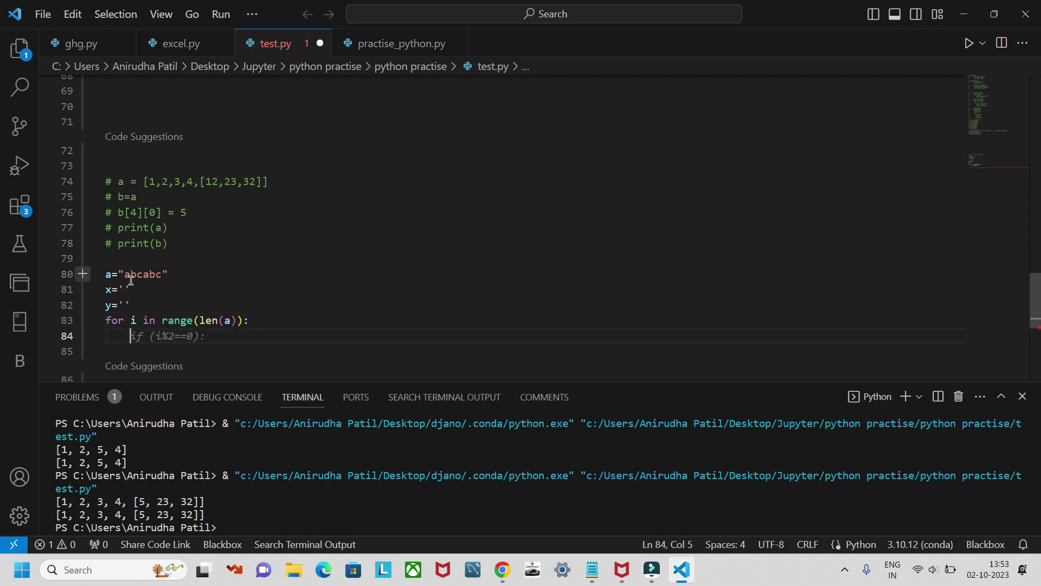
- Add an if branch for even indices inside the loop
click(146, 337)
text(if)
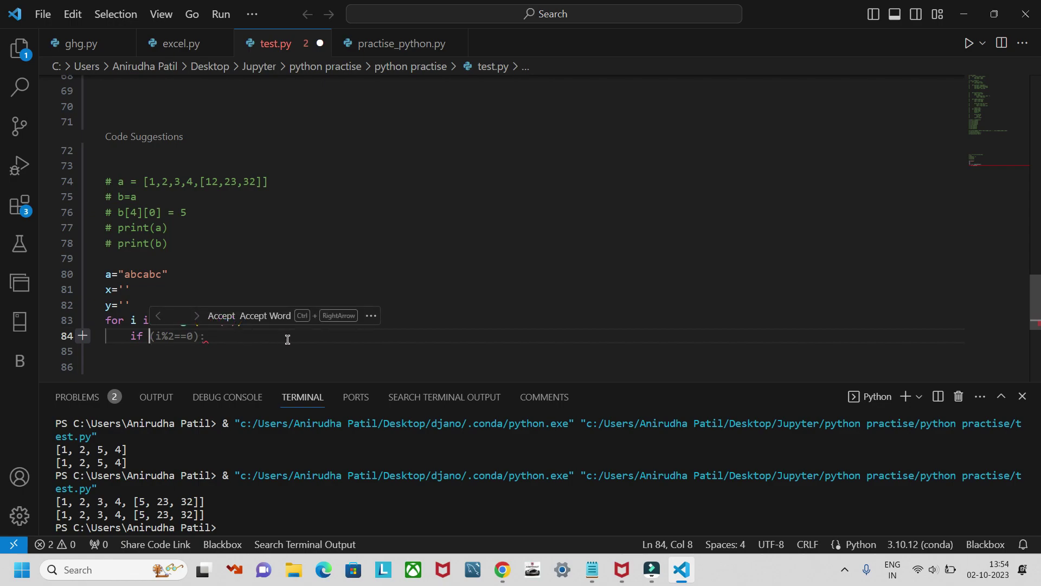
text(i)
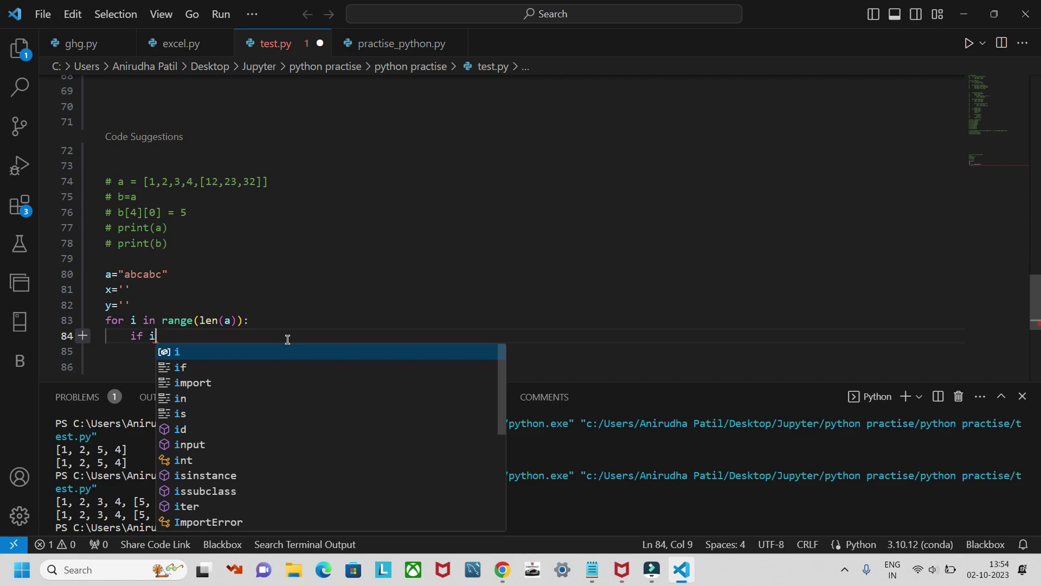
text(%)
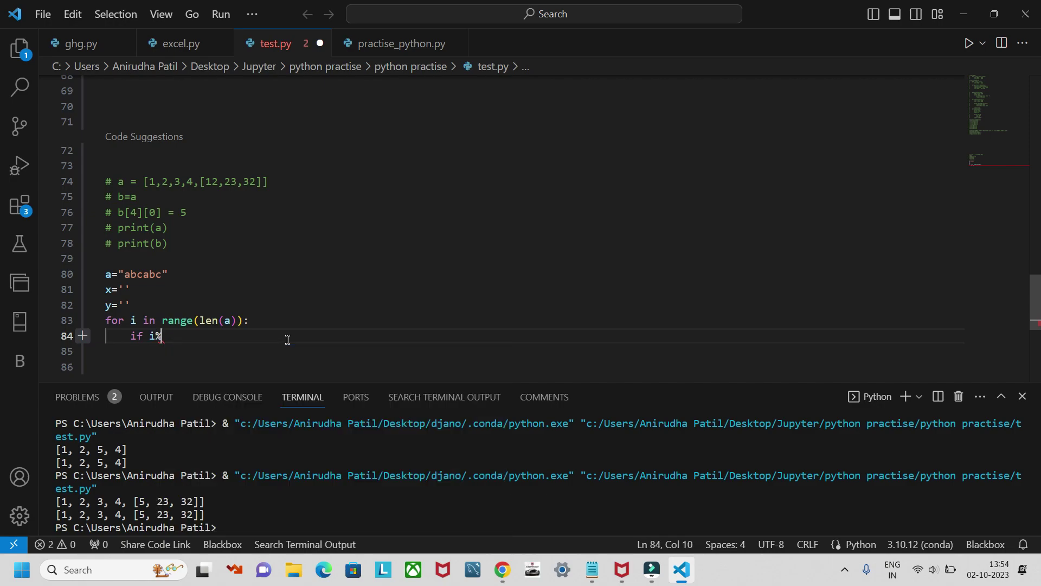
text(2==0:)
key(Return)
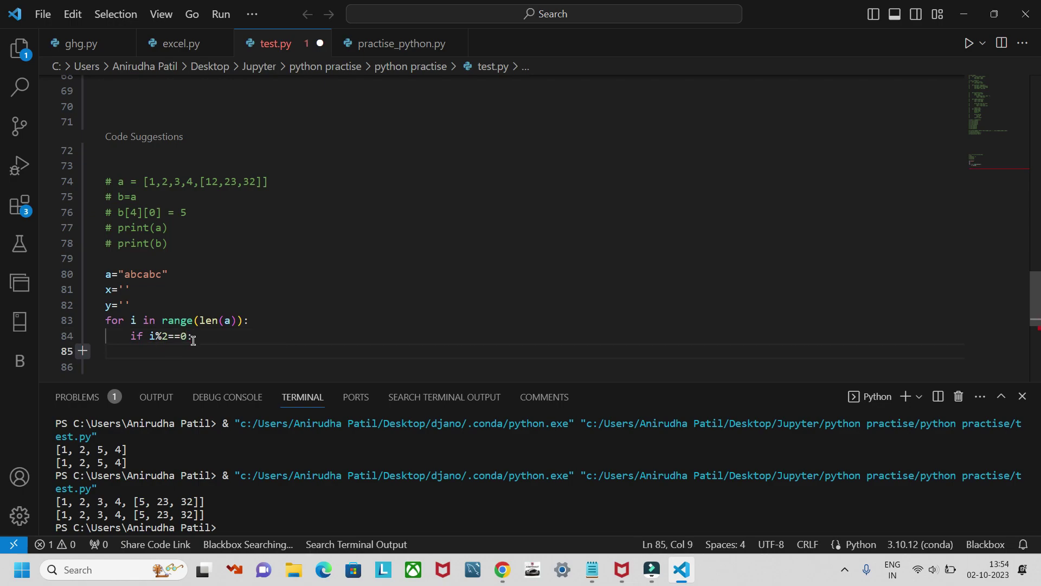
click(210, 275)
click(207, 335)
key(Return)
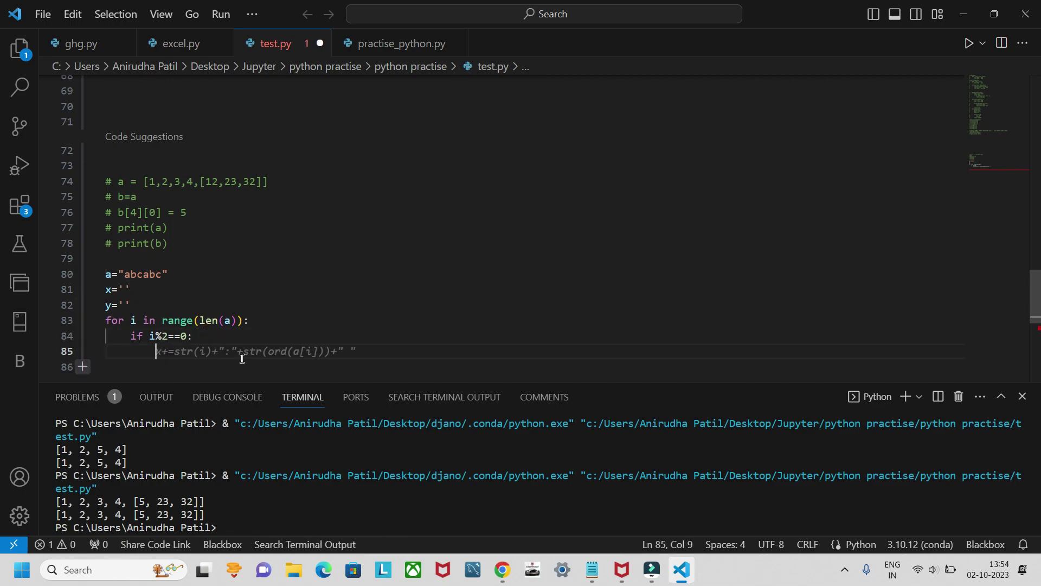
click(140, 289)
click(206, 336)
text(x+=)
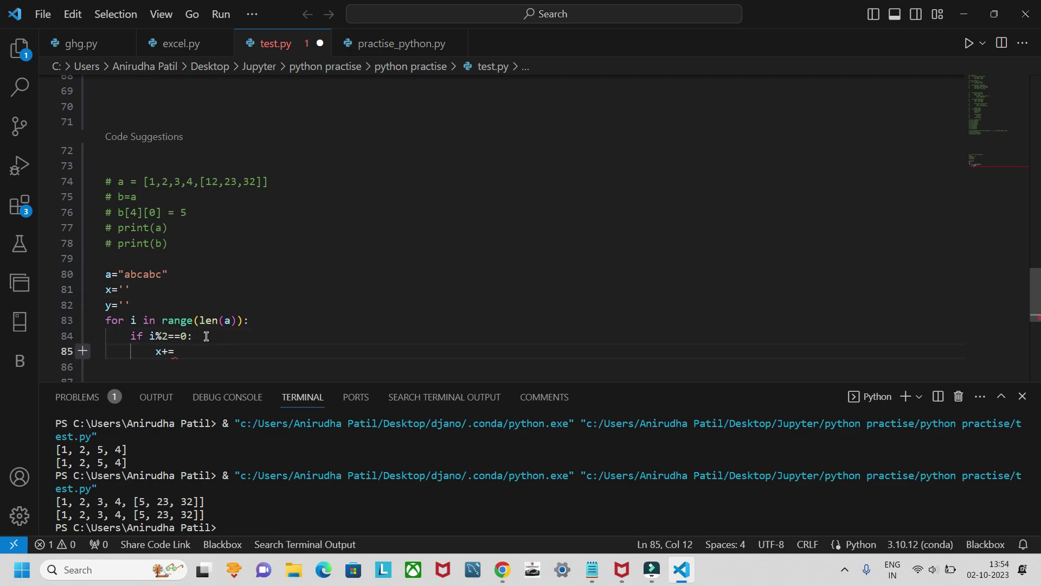
text(a[)
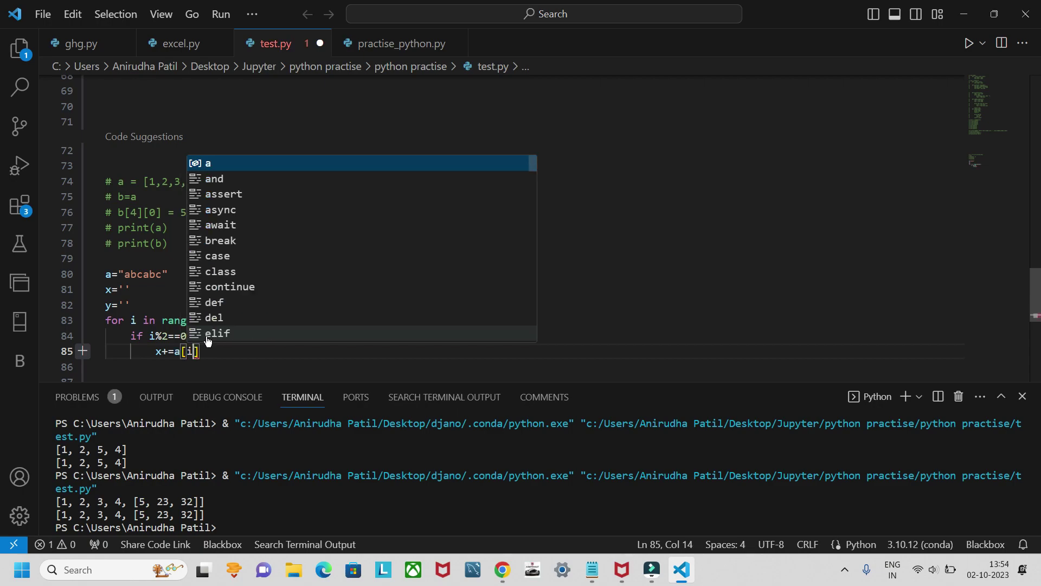
text(i)
- Append even-index characters to x, add an else branch, print x+y, and save
click(213, 353)
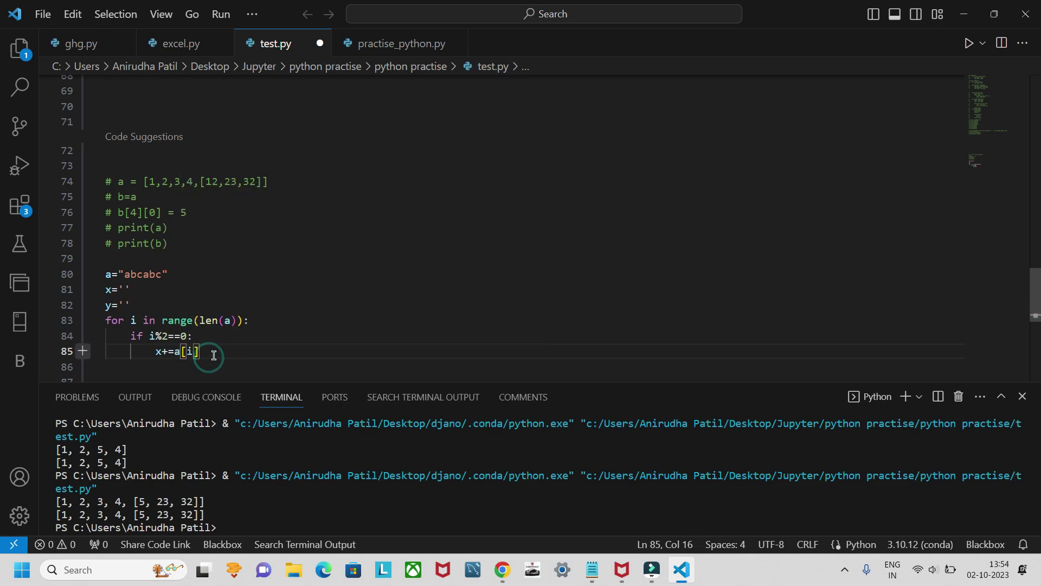
key(Return)
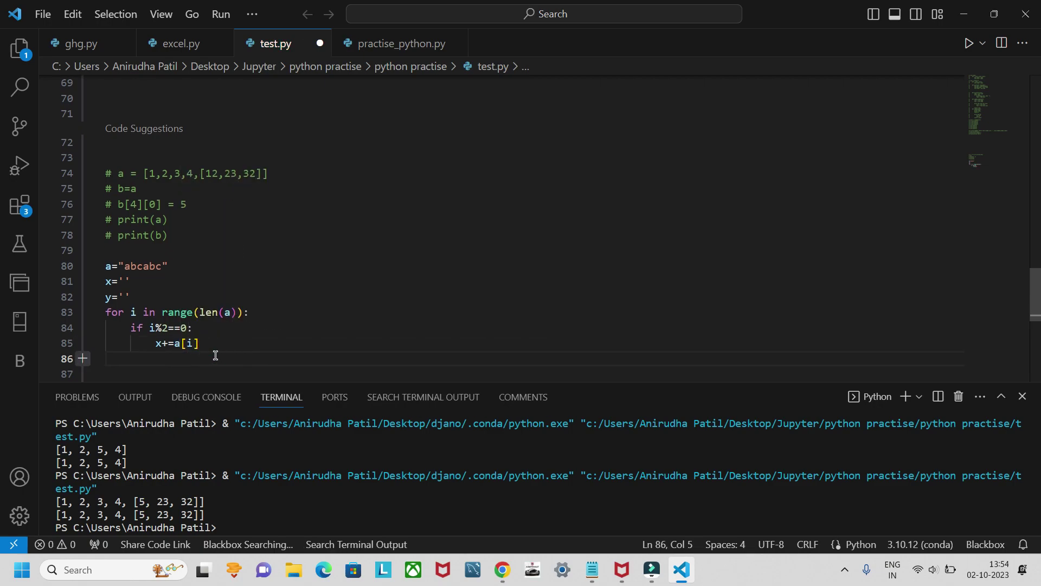
text(else:)
key(Return)
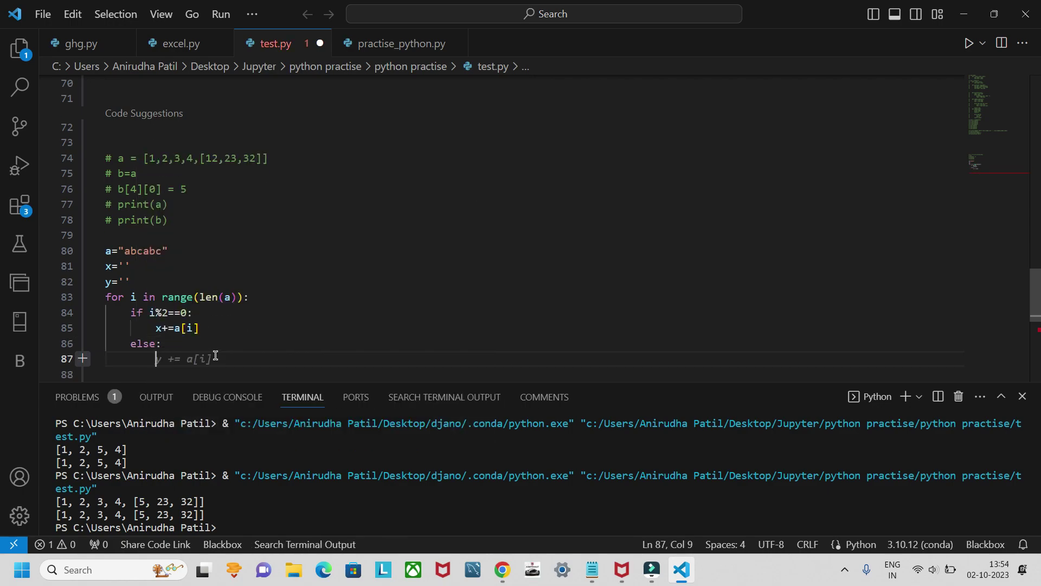
text(y+=')
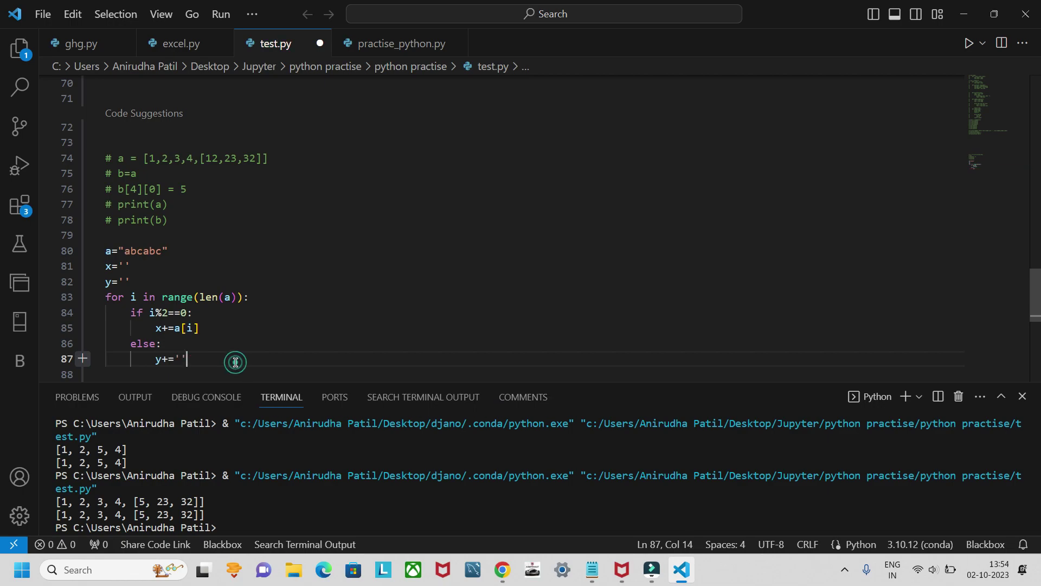
key(Return)
key(BackSpace)
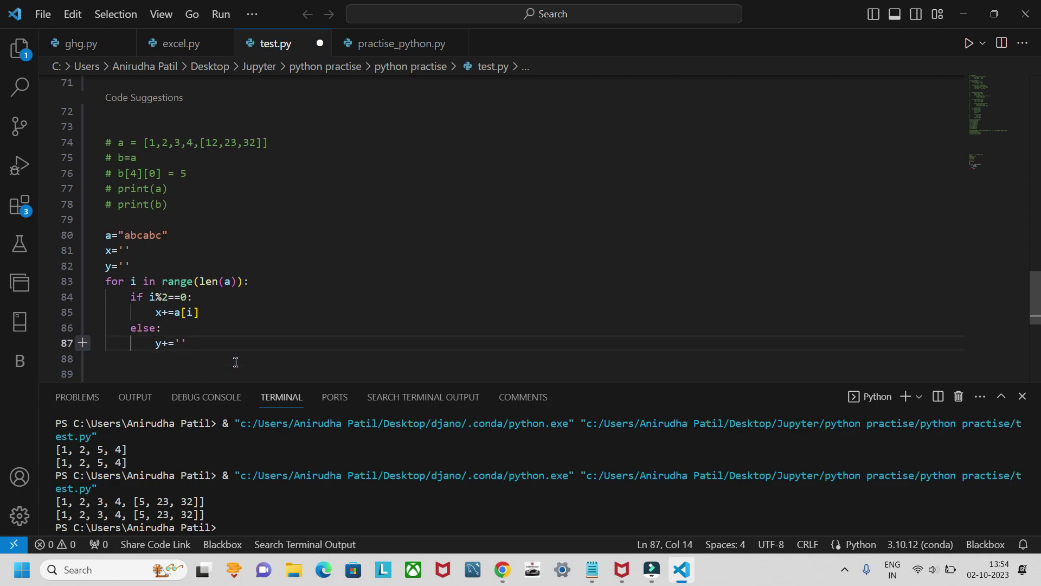
key(Return)
text(pri)
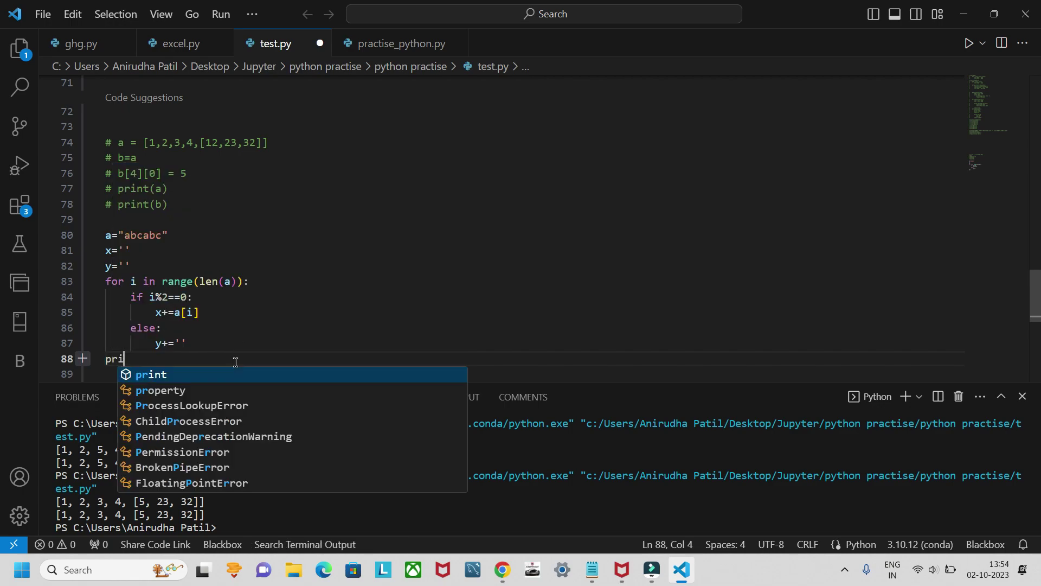
text(nt(x+)
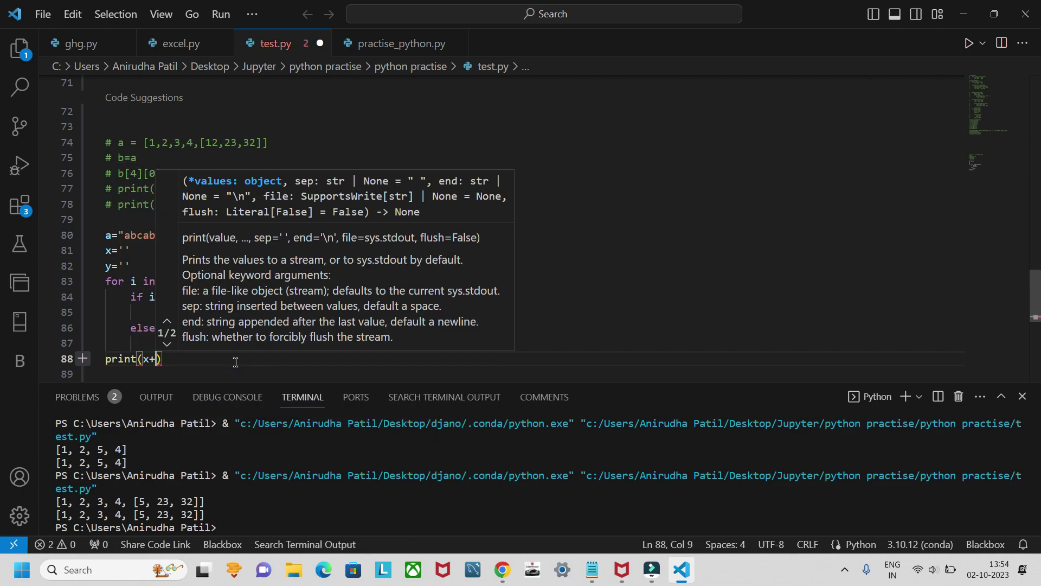
text(y)
click(619, 328)
key(ctrl+s)
- Run test.py and review the else branch and print line
click(969, 43)
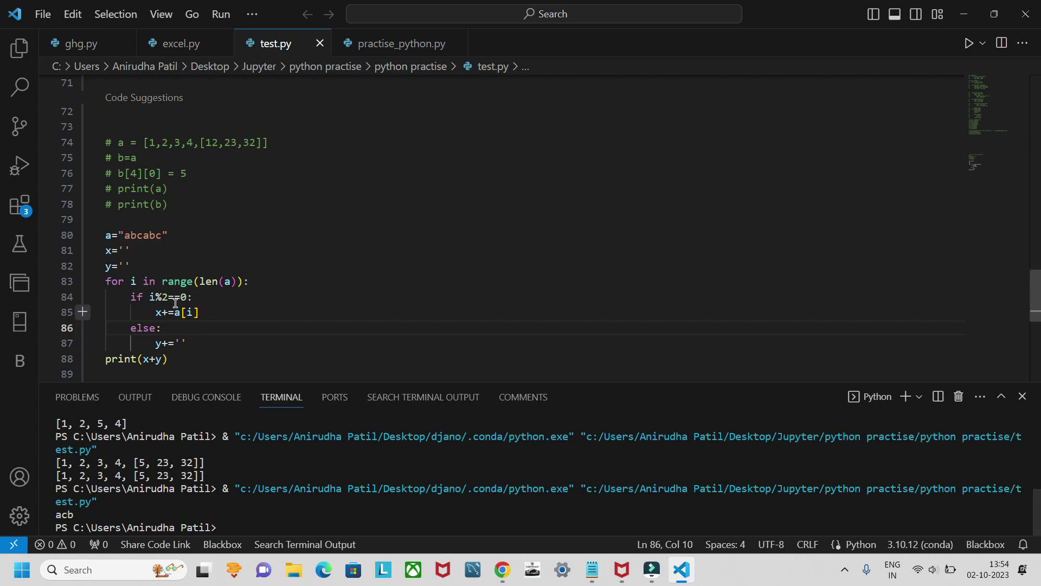
click(198, 351)
click(196, 352)
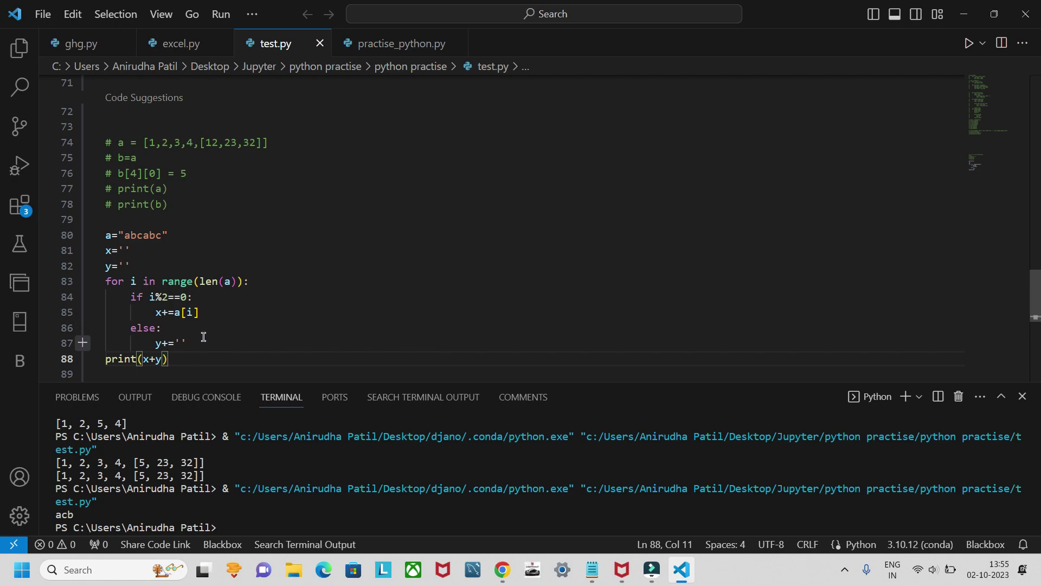
click(208, 337)
click(199, 337)
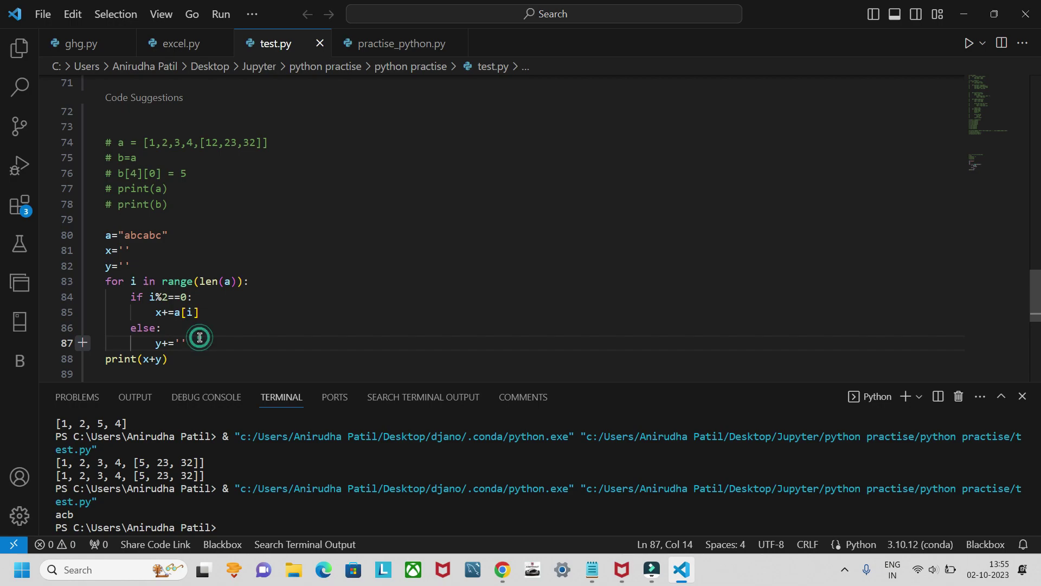
click(156, 327)
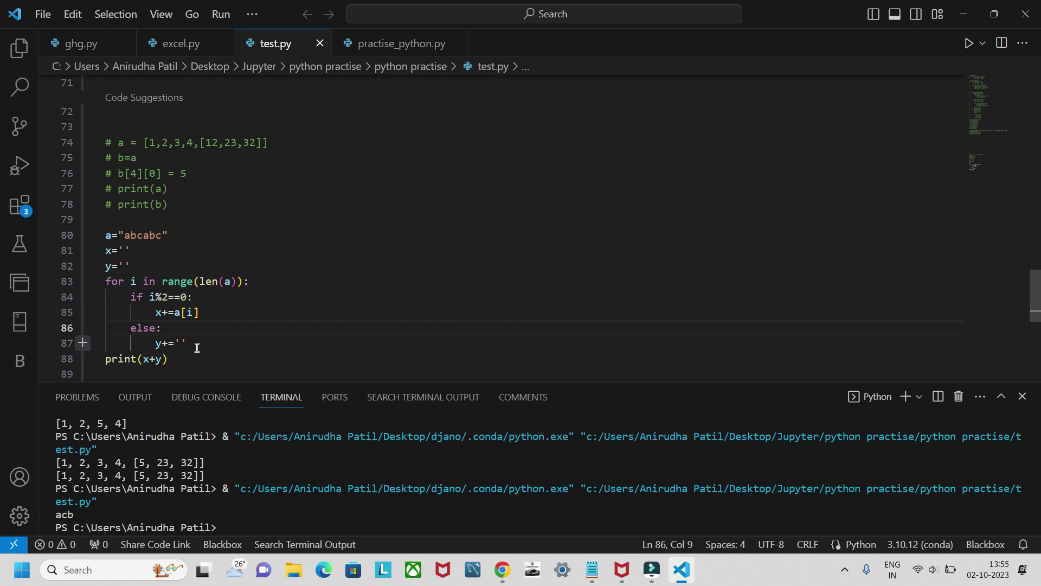
- Change the output to print(y) only, then save and run
click(155, 358)
key(BackSpace)
key(BackSpace)
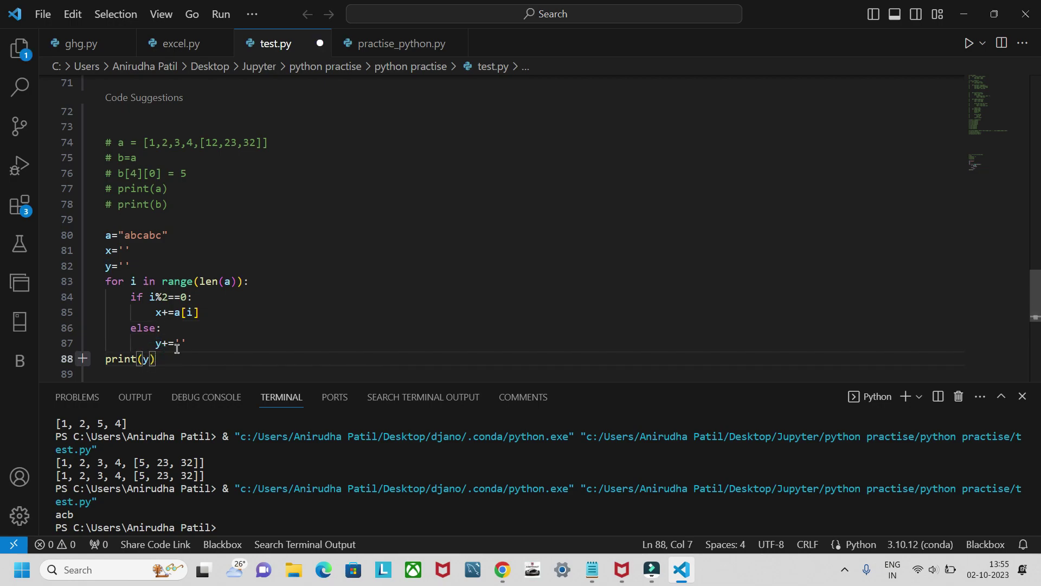
key(ctrl+s)
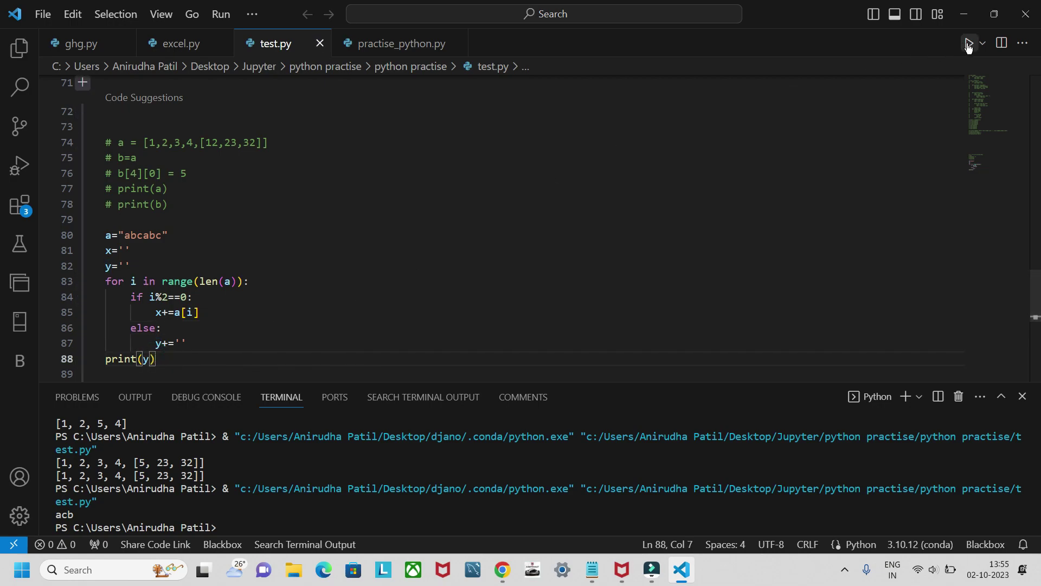
click(968, 45)
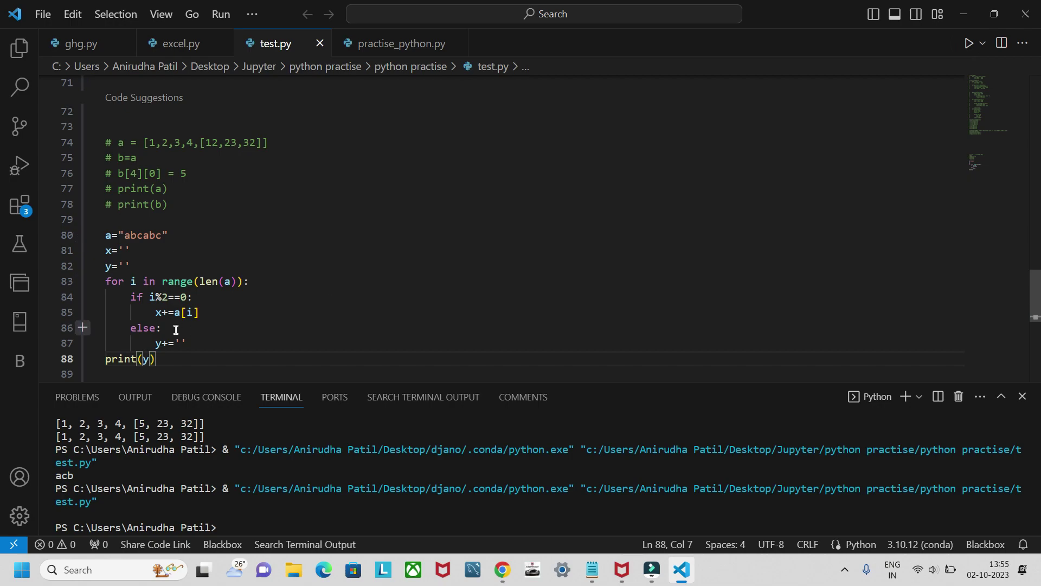
- Try an elif in place of else, then save and run
click(156, 328)
key(BackSpace)
key(BackSpace)
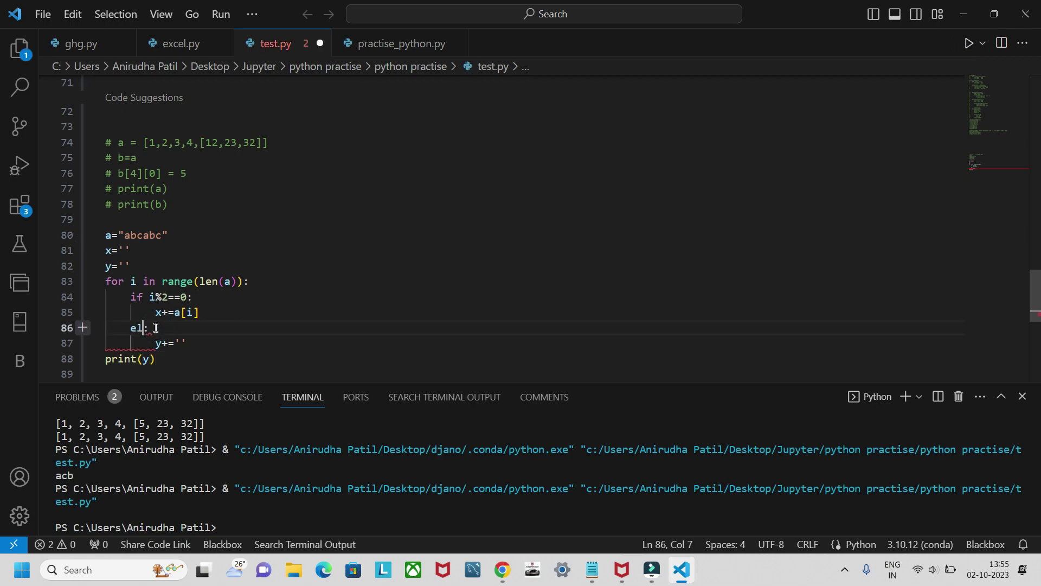
text(if )
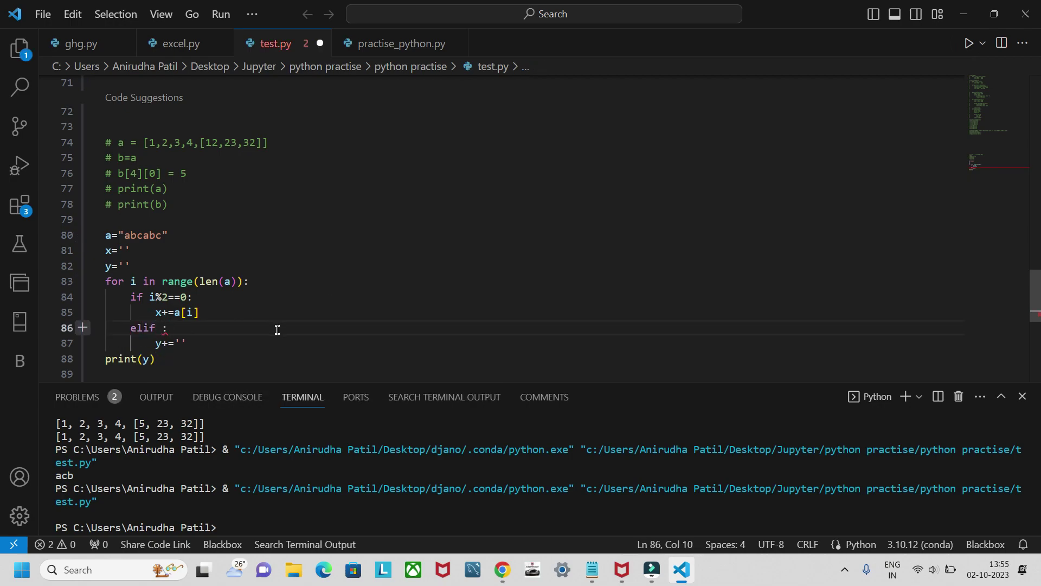
text(i%2==1)
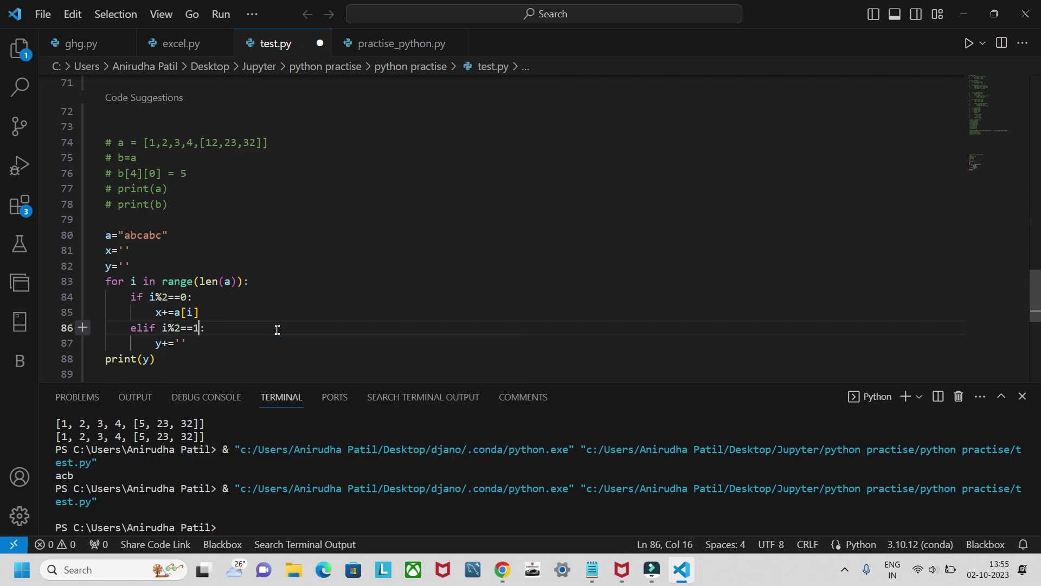
click(207, 343)
key(ctrl+s)
click(967, 43)
- Revert to else, change y+='' to y+=a[i], restore print(x+y), and save
click(654, 263)
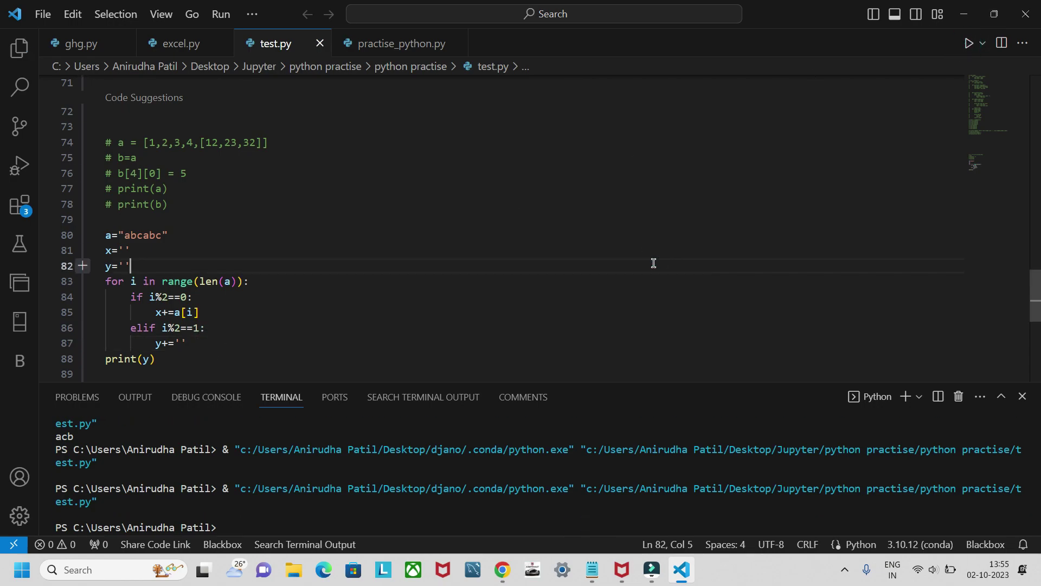
click(191, 343)
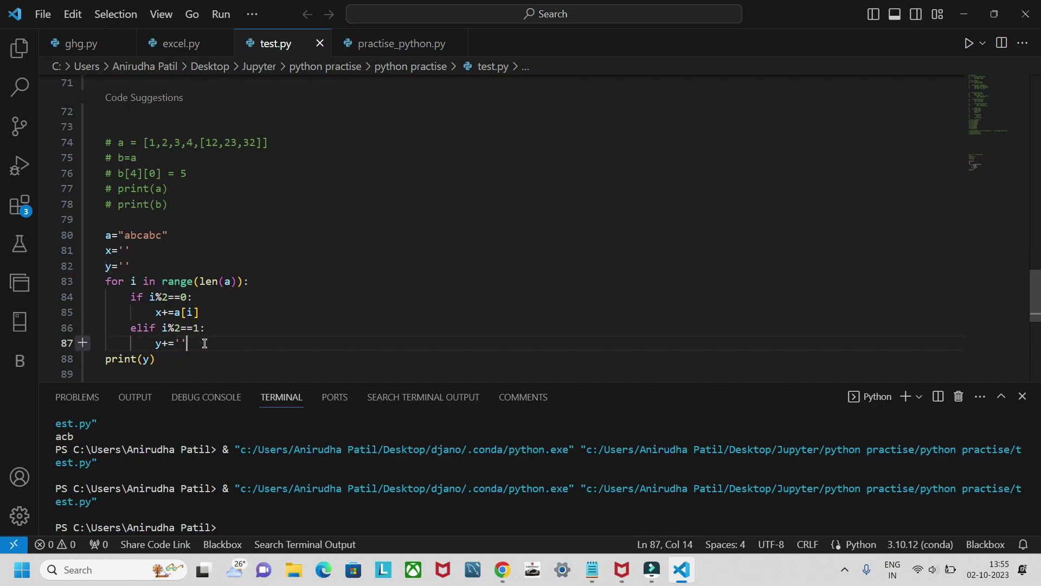
click(200, 329)
key(BackSpace)
key(BackSpace)
key(BackSpace)
text(se:)
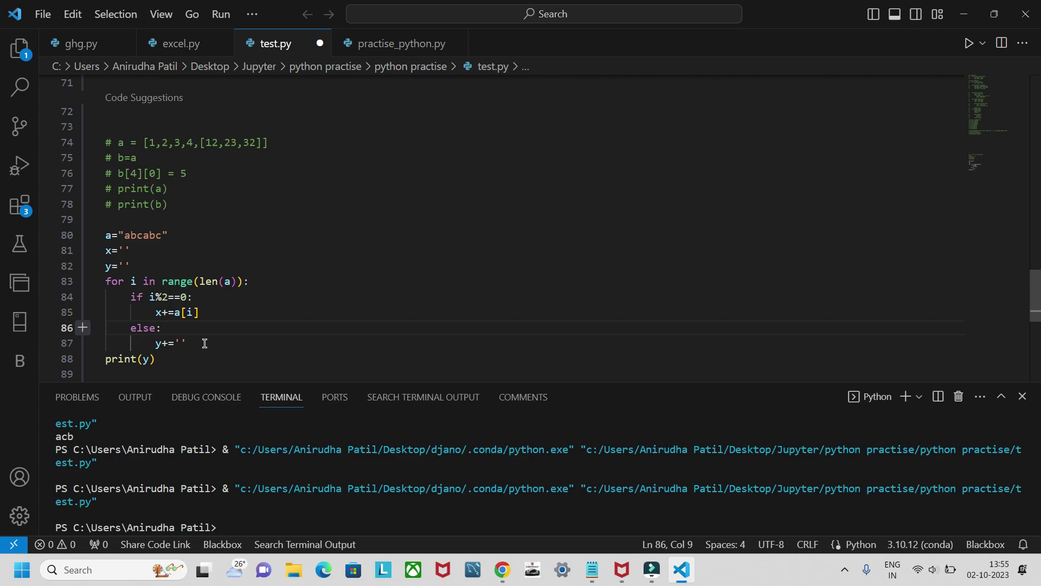
click(193, 343)
key(BackSpace)
key(BackSpace)
text(a)
key(Escape)
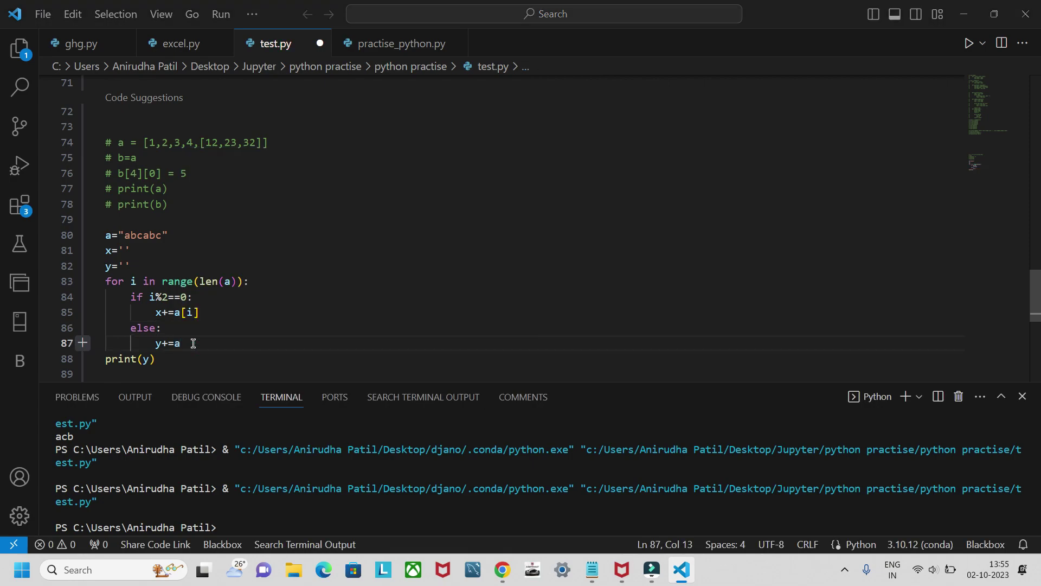
text([i)
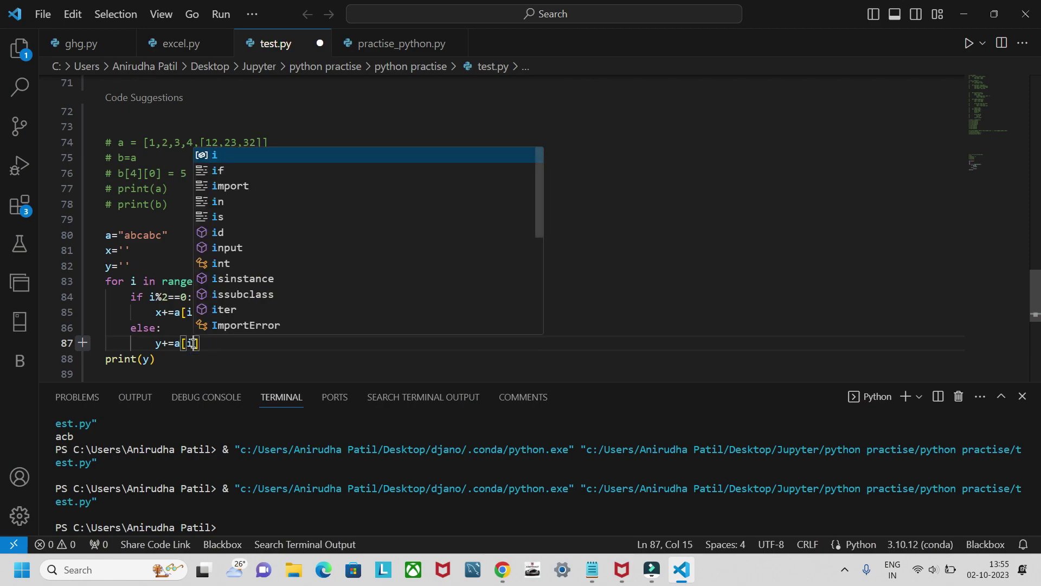
click(140, 358)
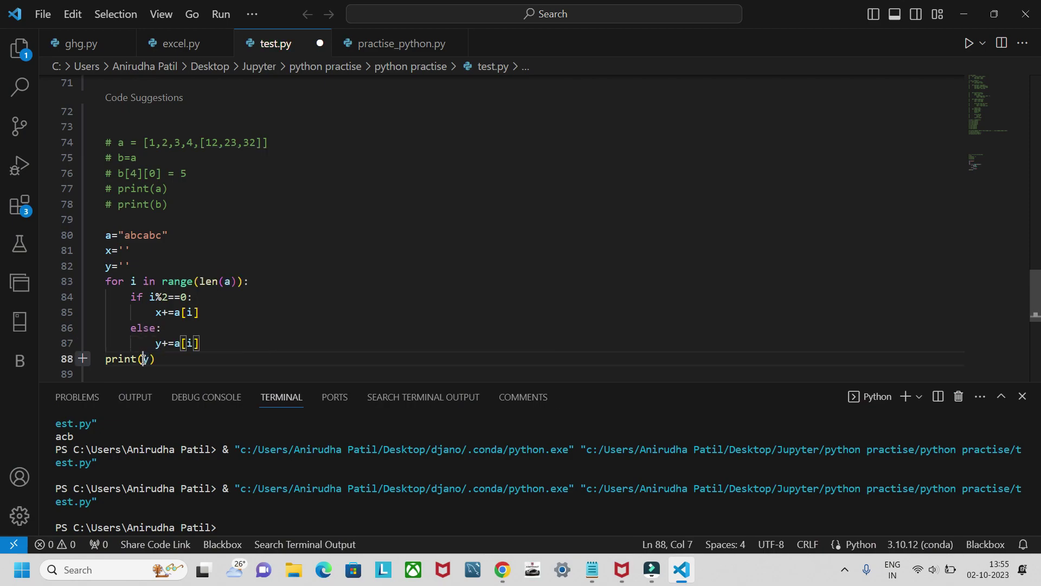
text(x+)
key(ctrl+s)
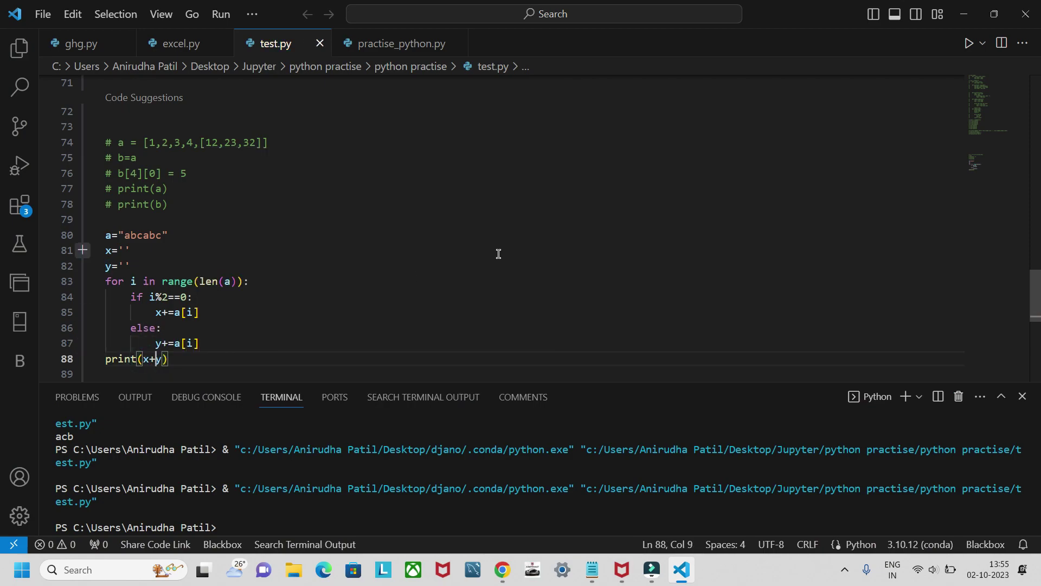
- Run test.py and check the rearranged output against the expected acbbac
click(968, 45)
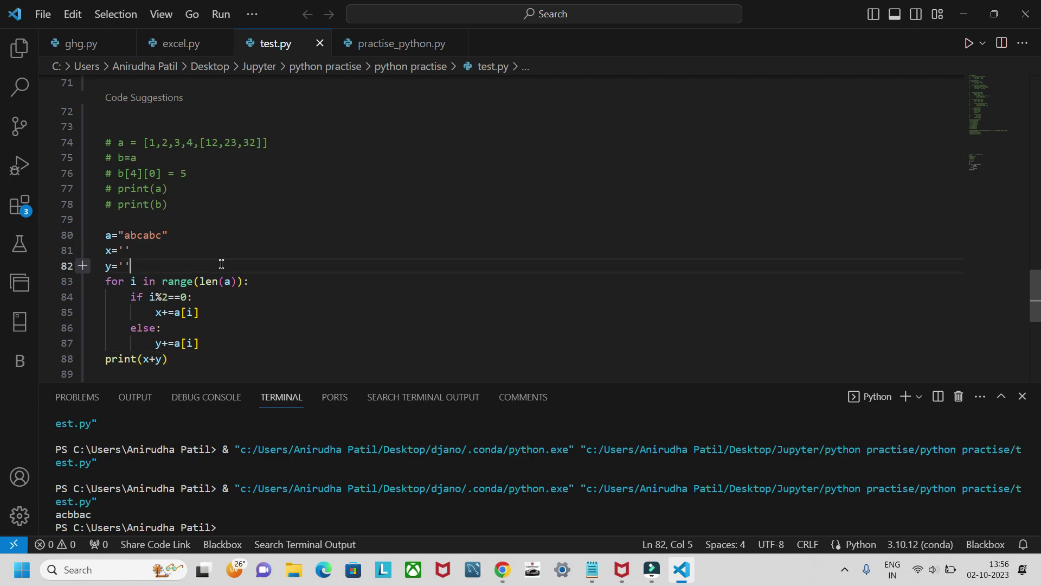
click(268, 347)
key(alt+Tab)
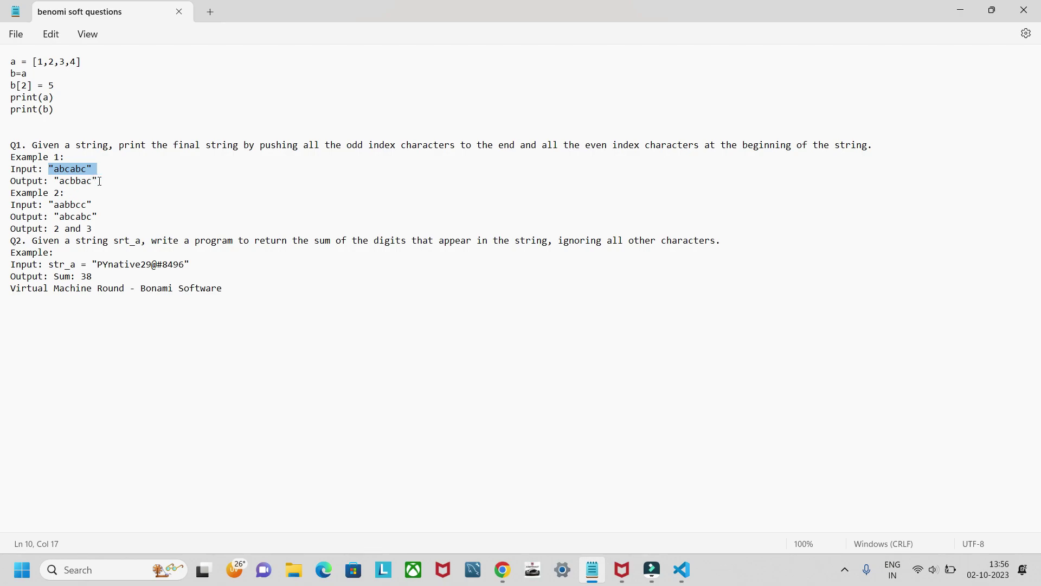
key(alt+Tab)
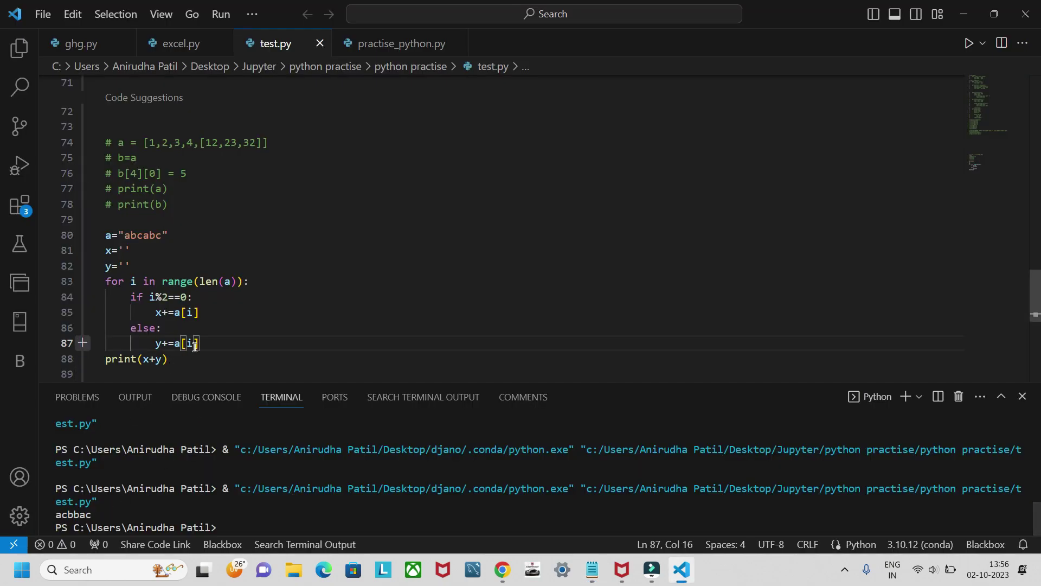
click(195, 358)
key(alt+Tab)
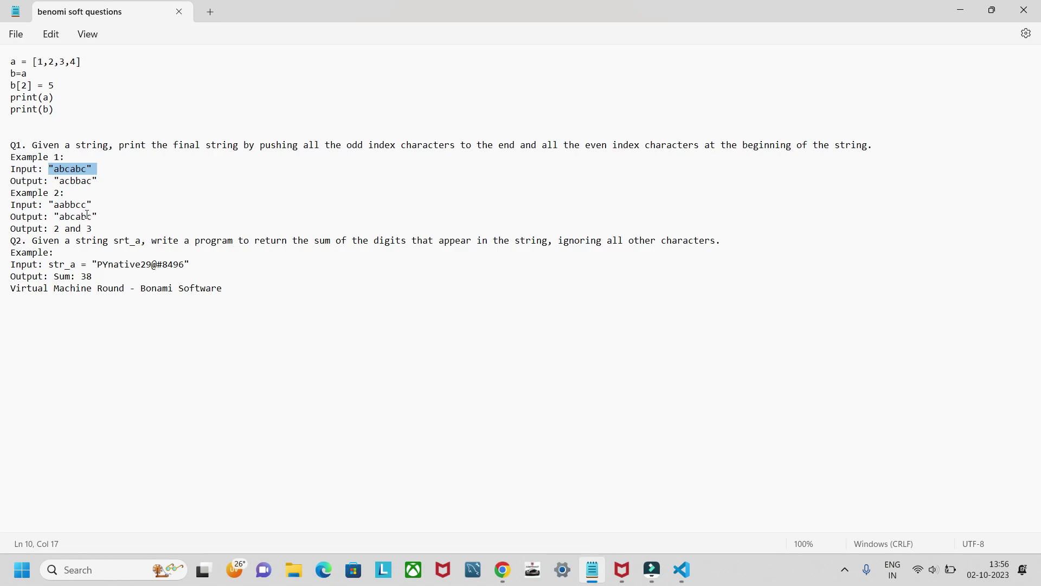
drag(86, 205, 54, 205)
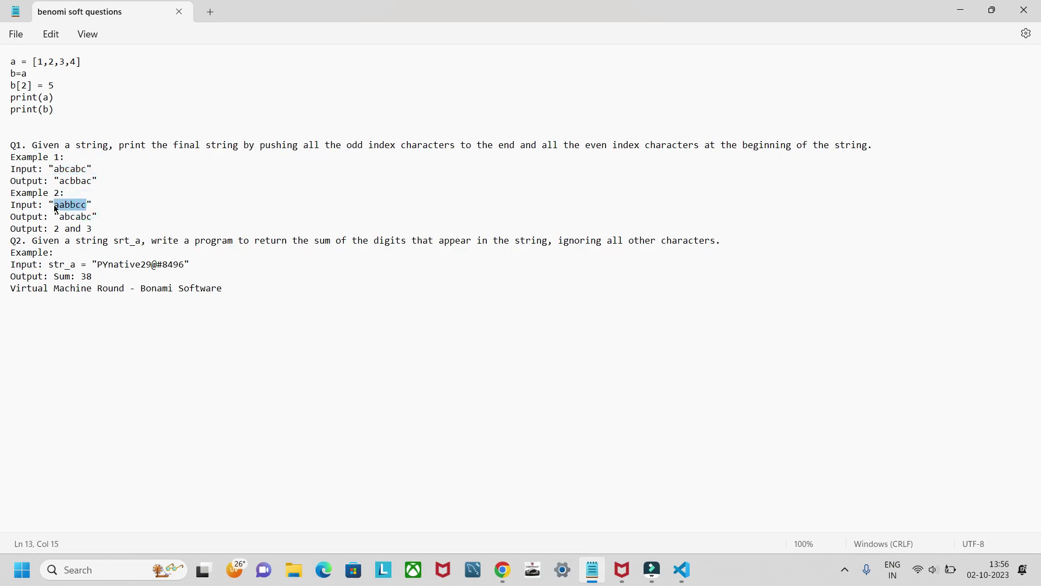
key(alt+Tab)
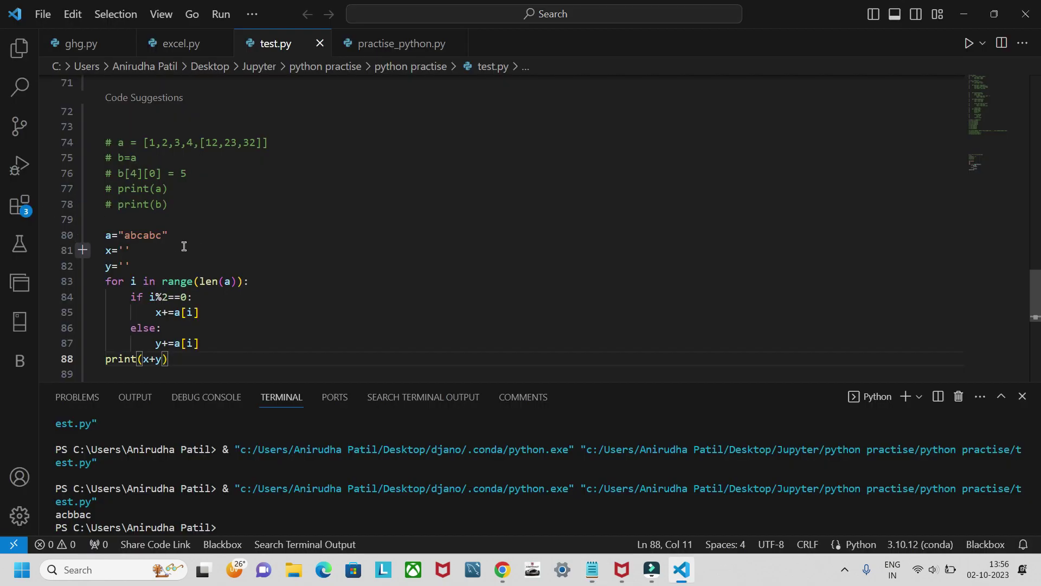
drag(167, 235, 122, 234)
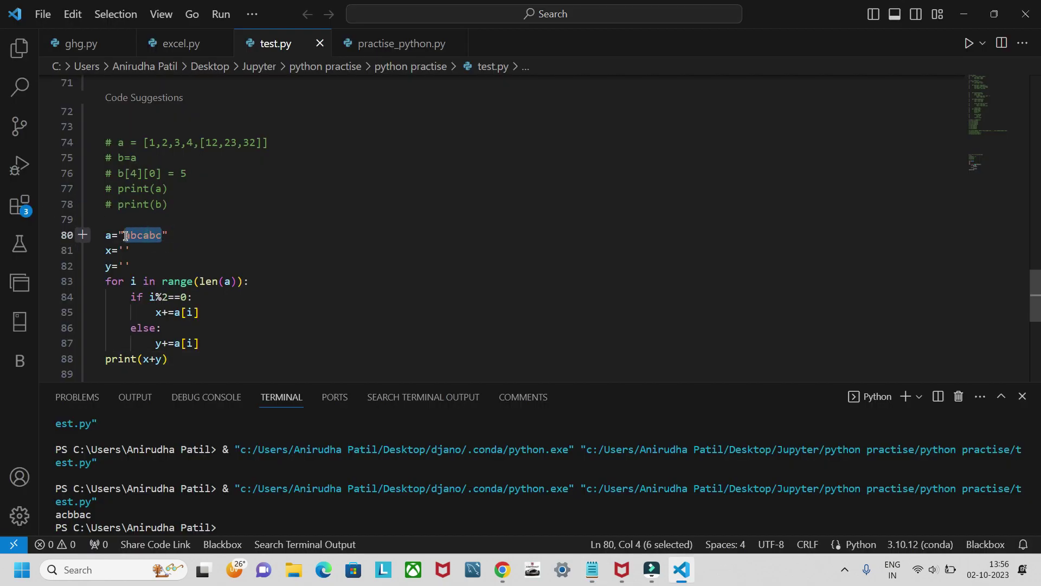
text(aabbcc)
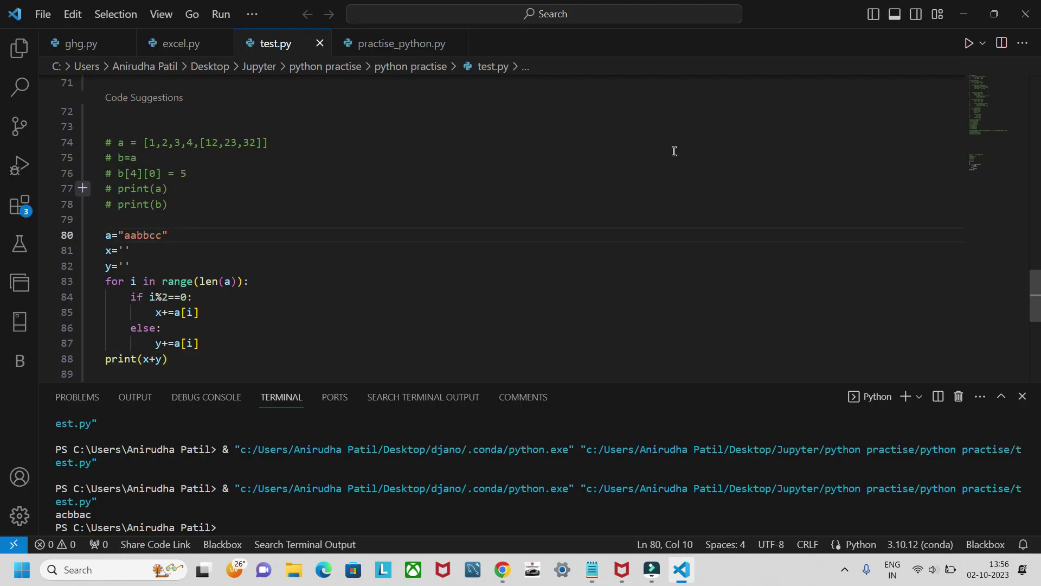
click(970, 43)
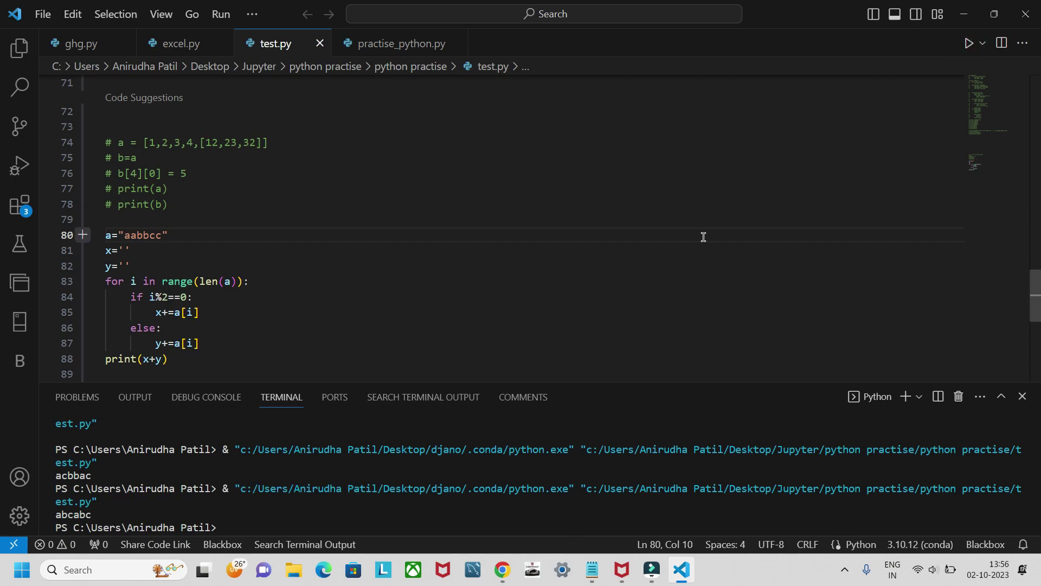
key(alt+Tab)
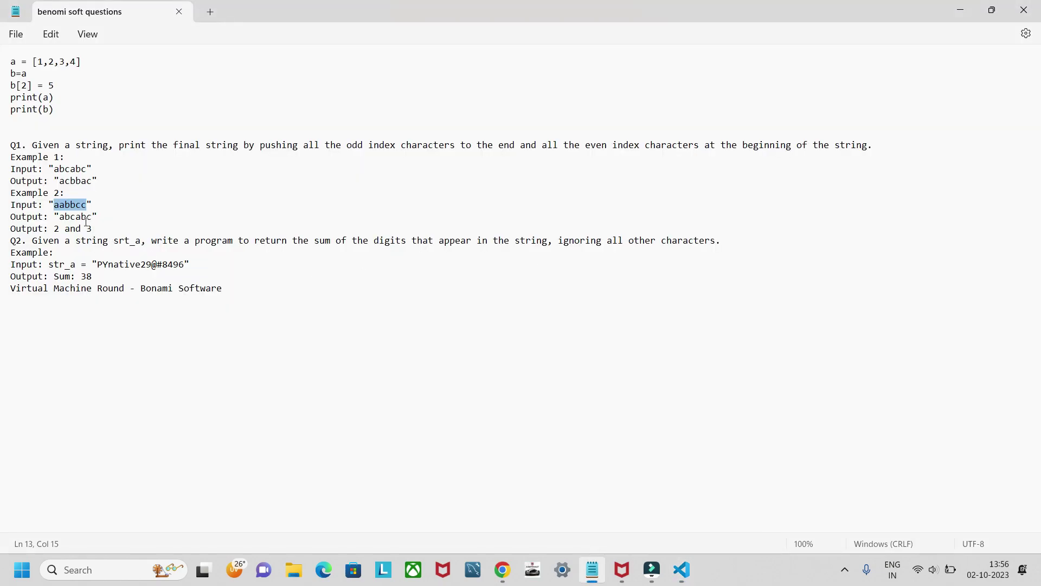
key(alt+Tab)
click(224, 257)
scroll(225, 234, up, 1)
scroll(225, 233, up, 1)
scroll(226, 234, up, 1)
click(182, 201)
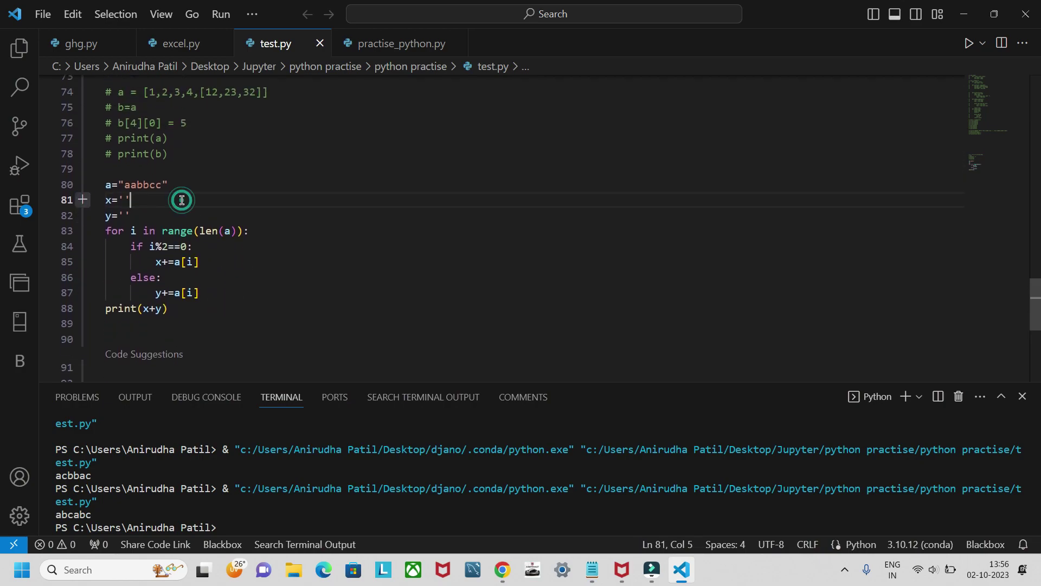
click(284, 264)
click(149, 170)
click(216, 200)
click(150, 216)
click(172, 192)
scroll(252, 300, down, 1)
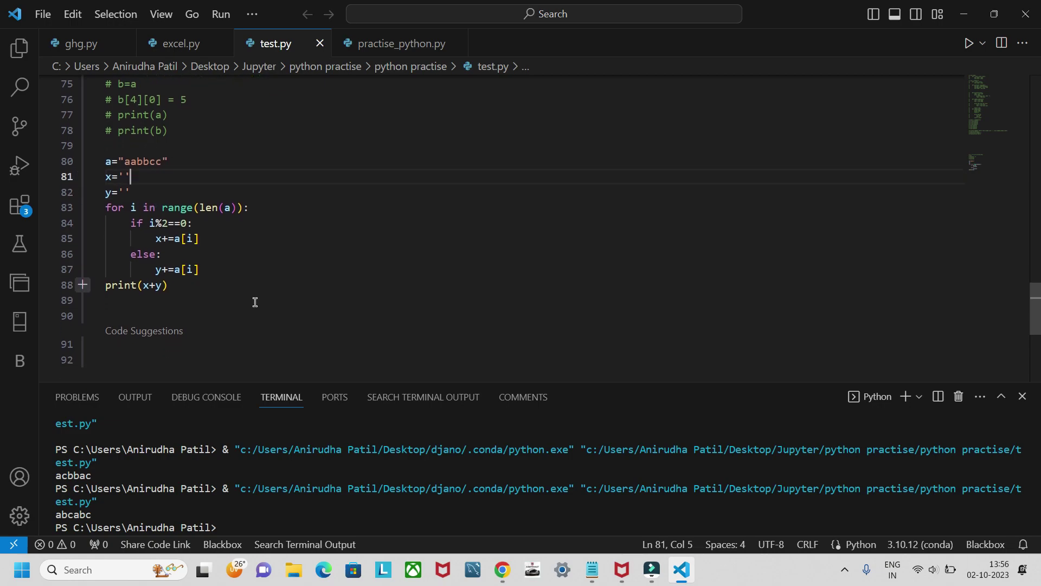
- Comment out the odd/even rearrangement code on lines 80–88
click(177, 284)
key(shift+Up)
key(shift+Up)
key(shift+Up)
key(shift+Home)
key(ctrl+slash)
click(322, 288)
- Select the Q2 example string 'PYnative29@#8496' in the notes
key(alt+Tab)
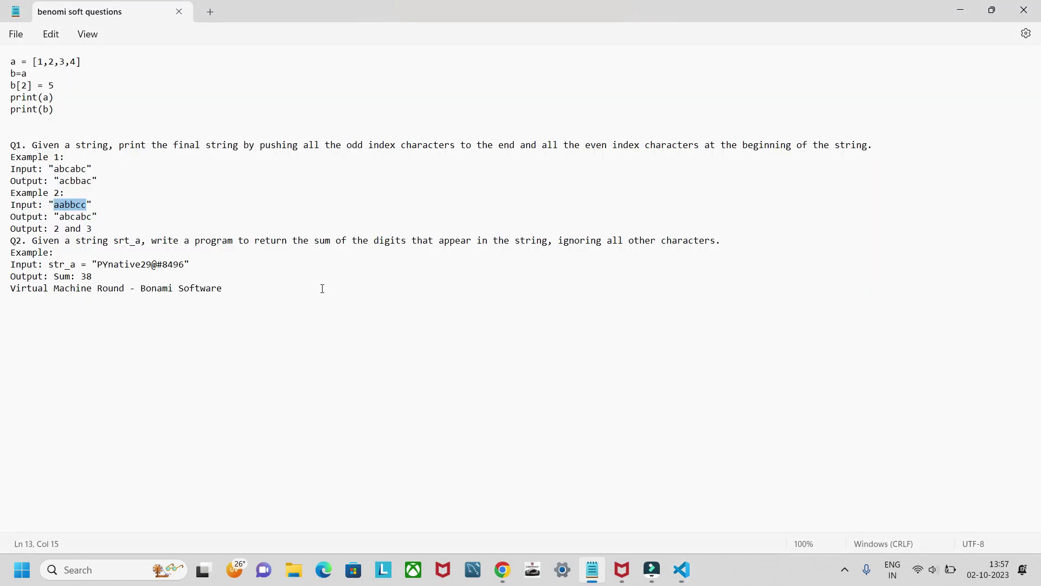
click(264, 309)
drag(186, 264, 96, 265)
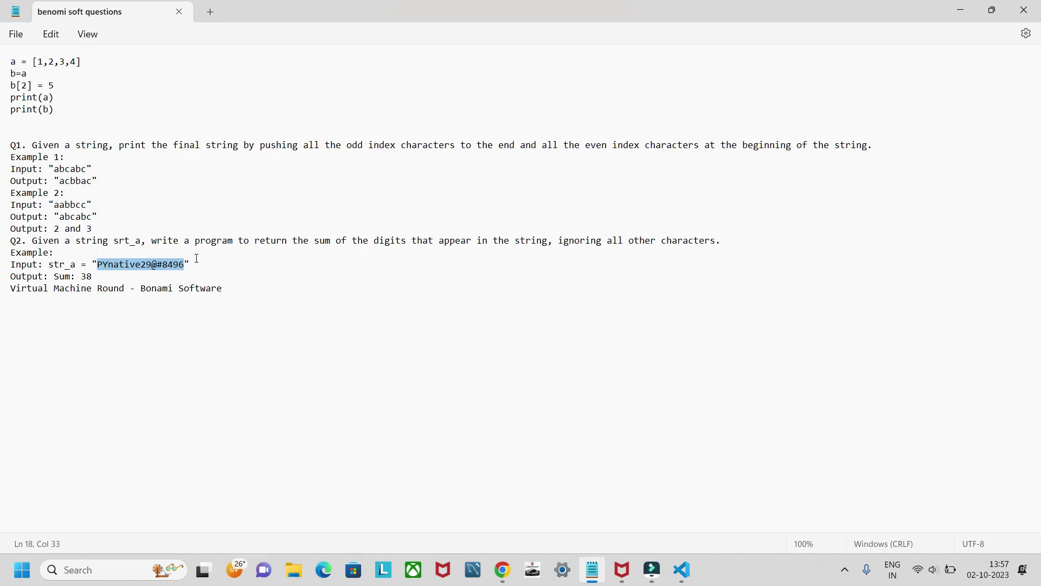
click(196, 258)
drag(196, 262, 91, 261)
key(alt+Tab)
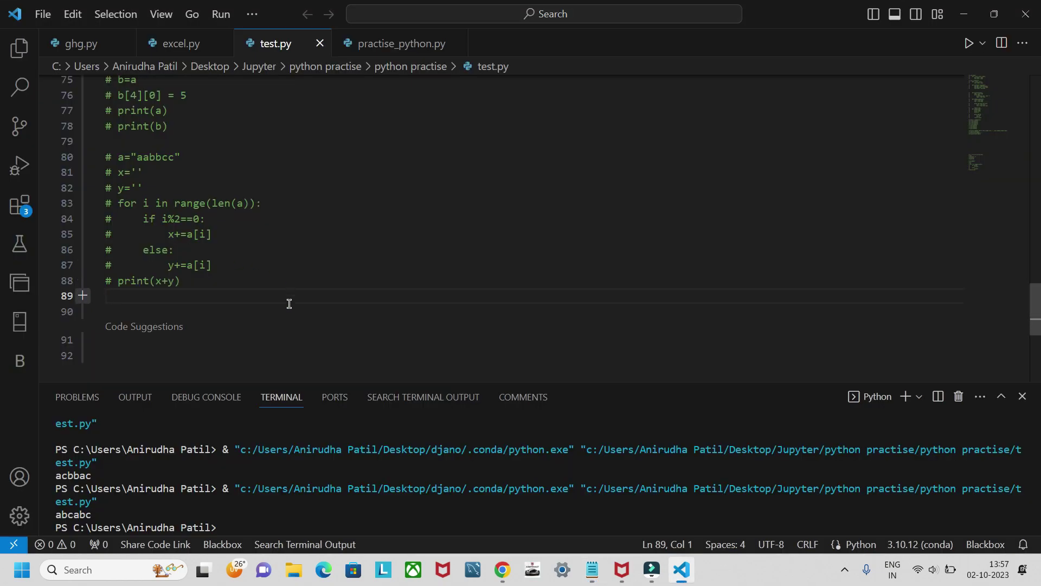
key(ctrl+v)
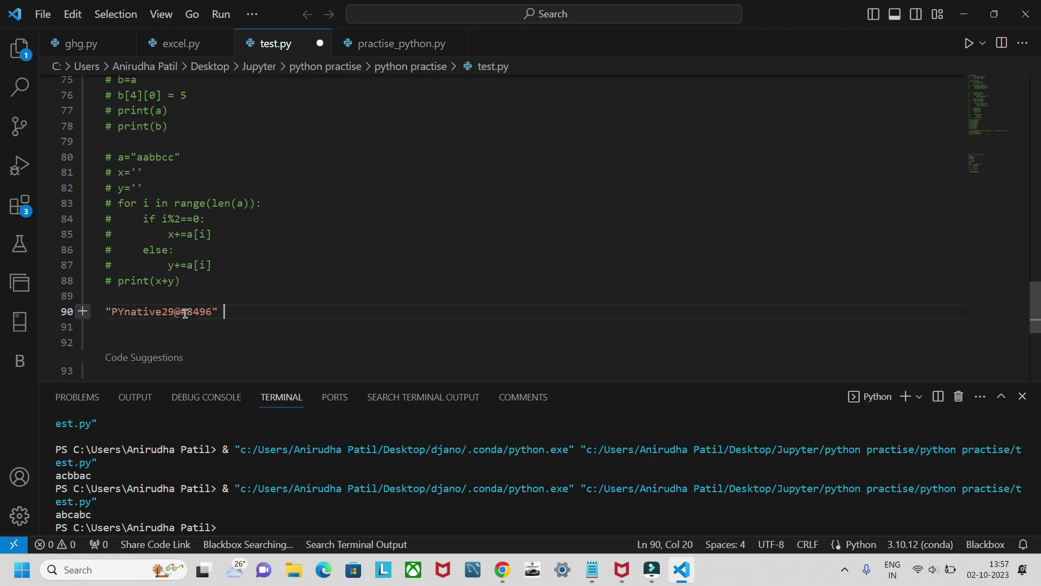
click(105, 312)
text(a=)
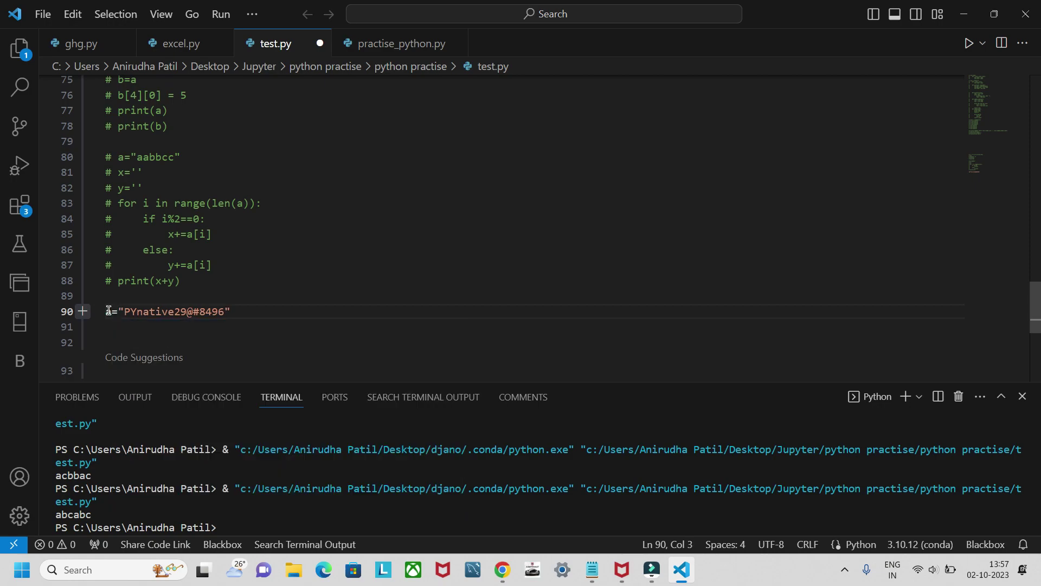
click(235, 311)
key(Return)
text(b)
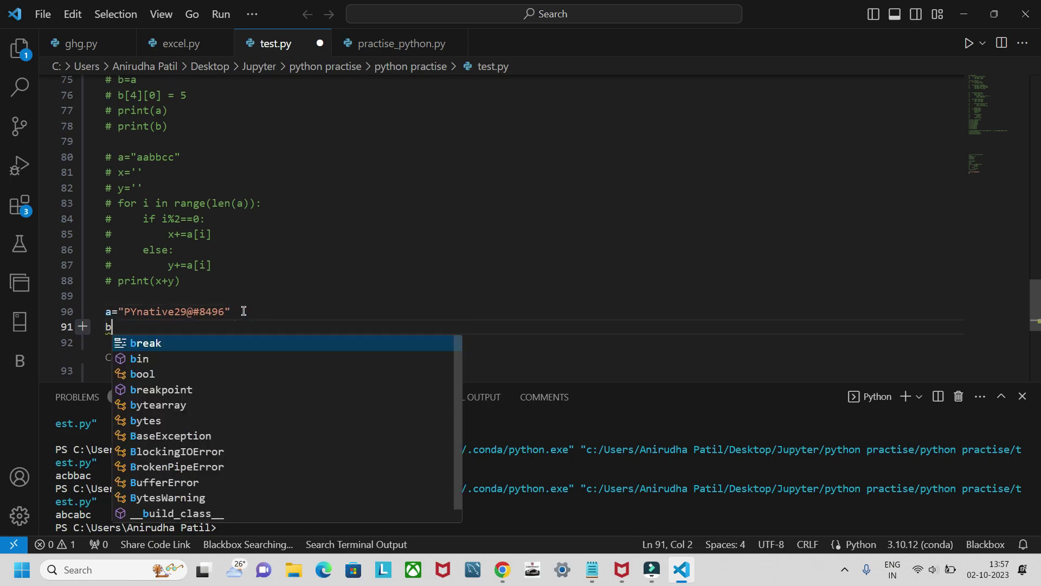
text(='0123456789)
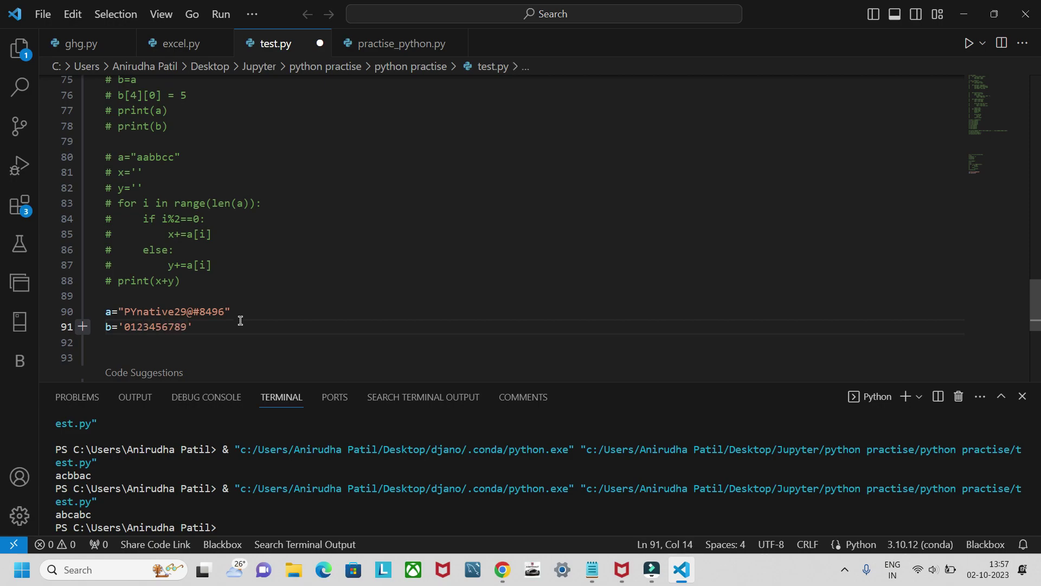
key(Return)
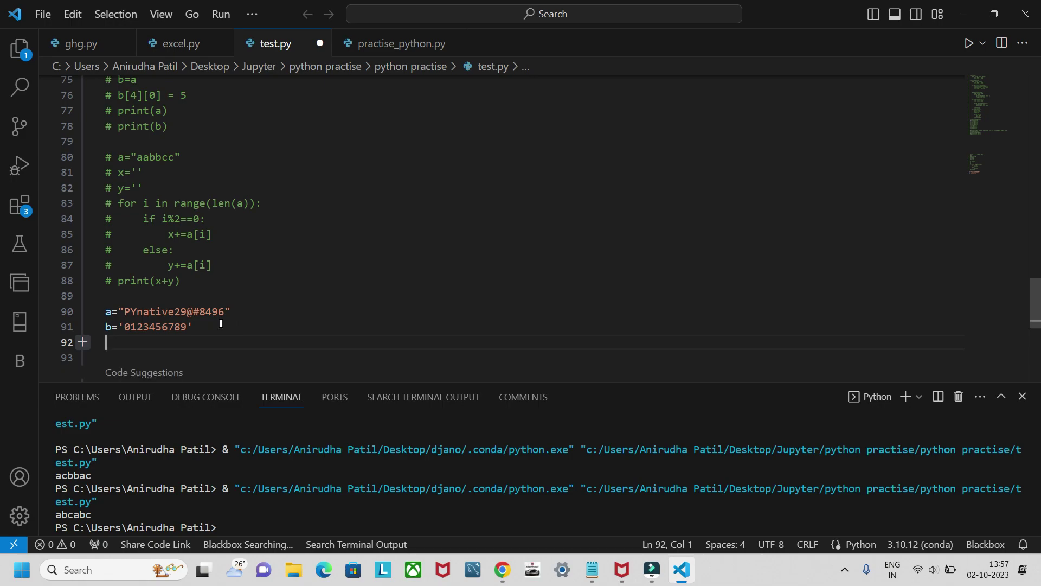
text(for i in a:)
- Write the for loop header and add total = 0 above it
key(Return)
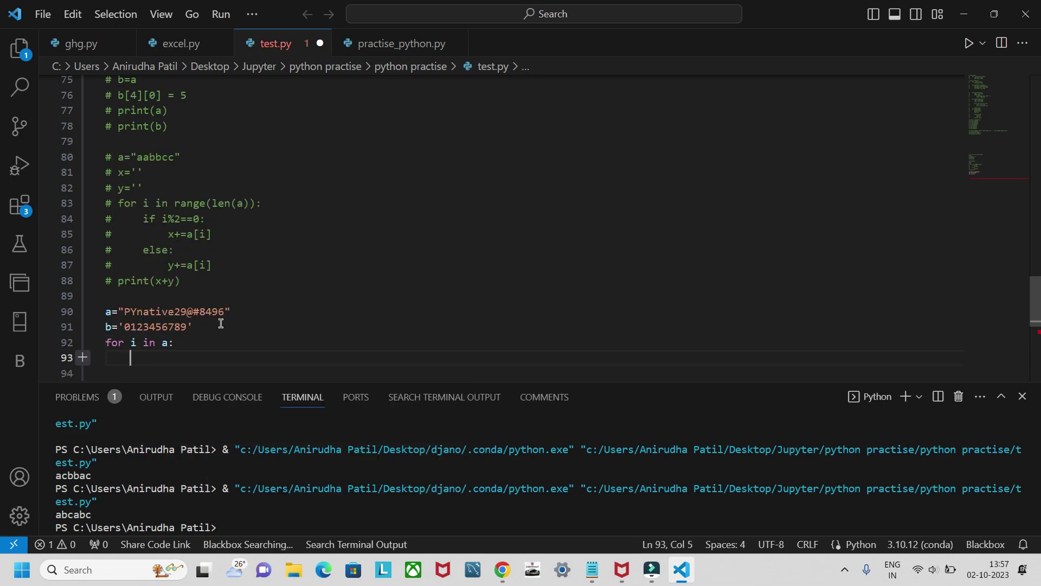
click(211, 325)
key(Return)
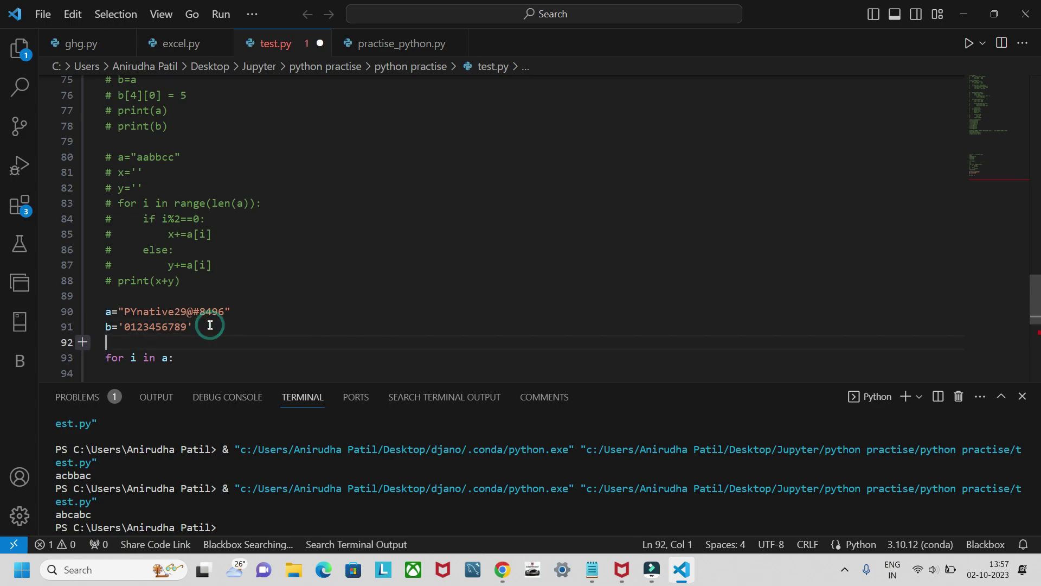
text(totl)
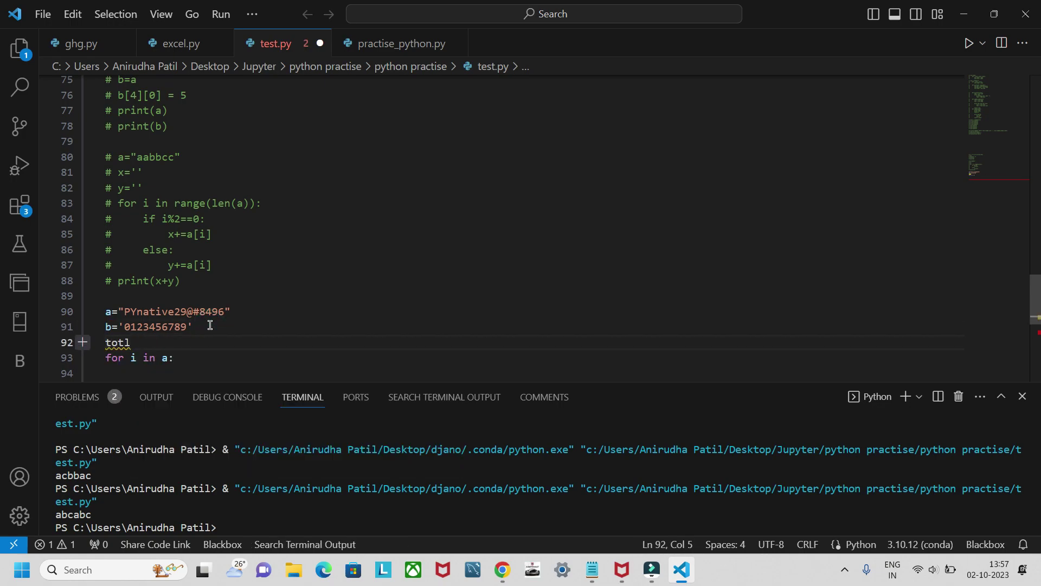
text(l;)
text(=0)
click(197, 362)
key(Return)
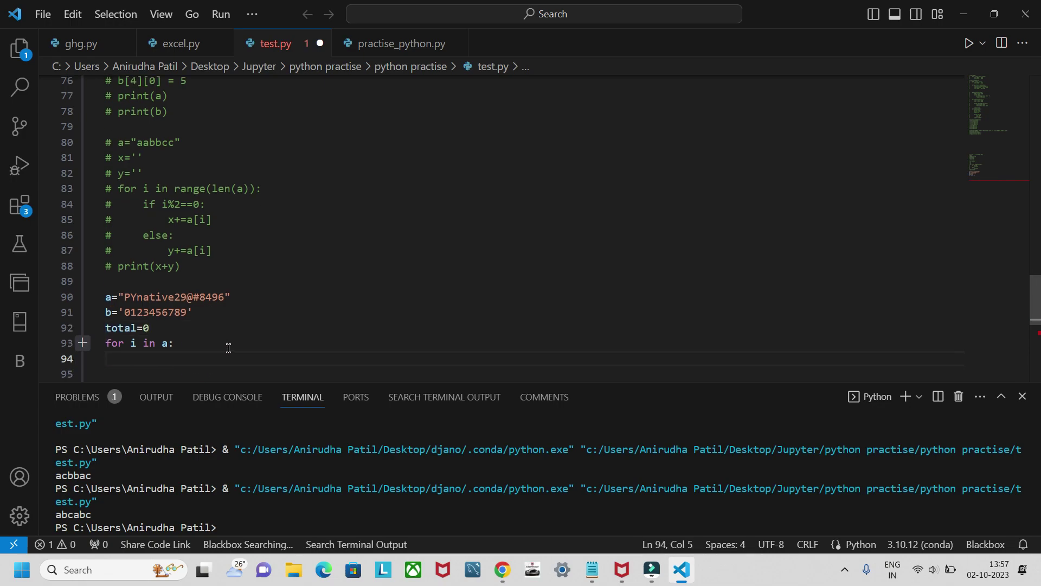
text(if i)
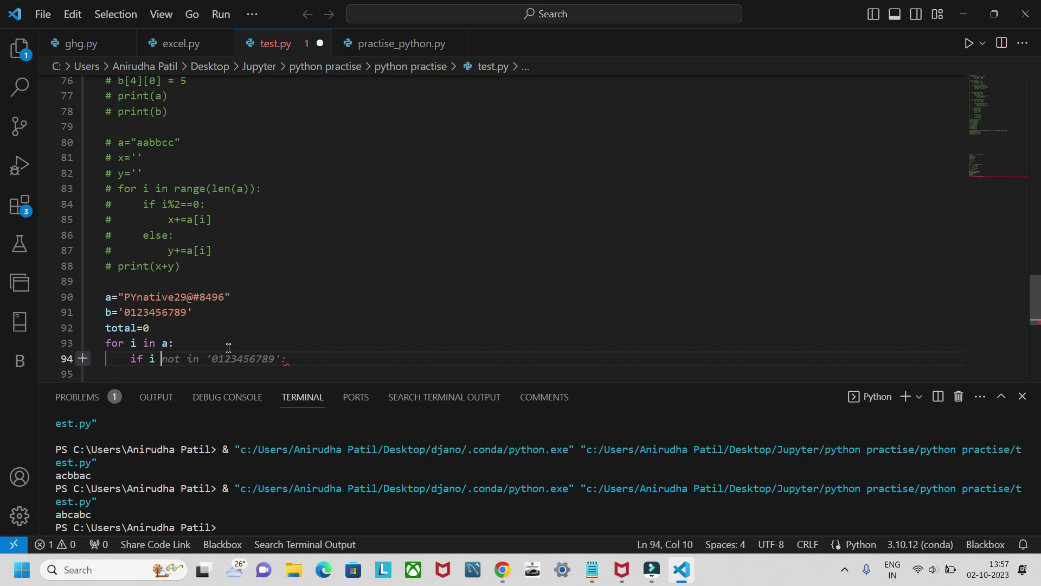
text( in )
text(b:)
- Add int(i) to total for each digit, then print(total)
key(Return)
text(total+=)
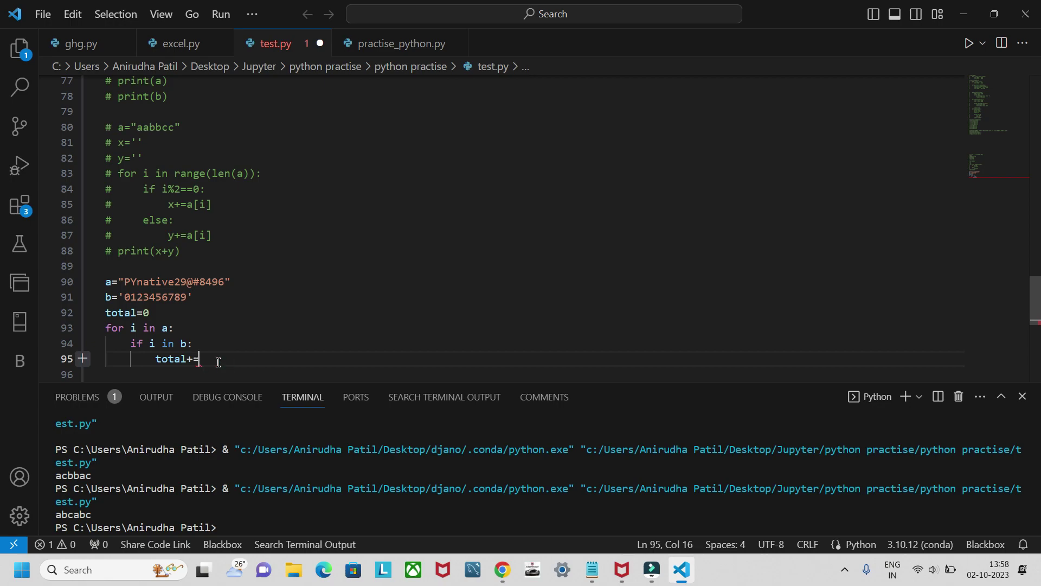
text(int()
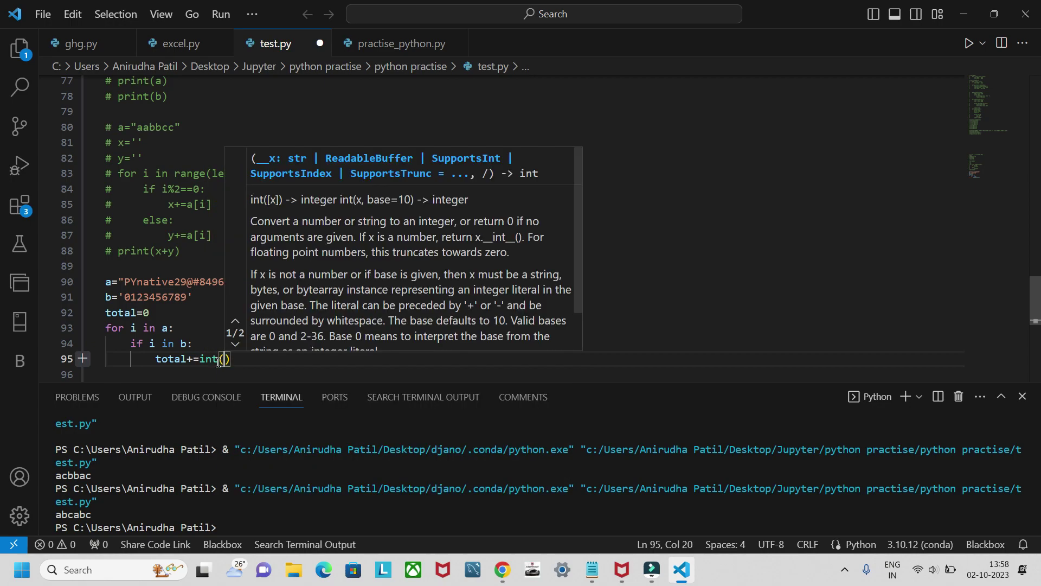
text(i)
key(Right)
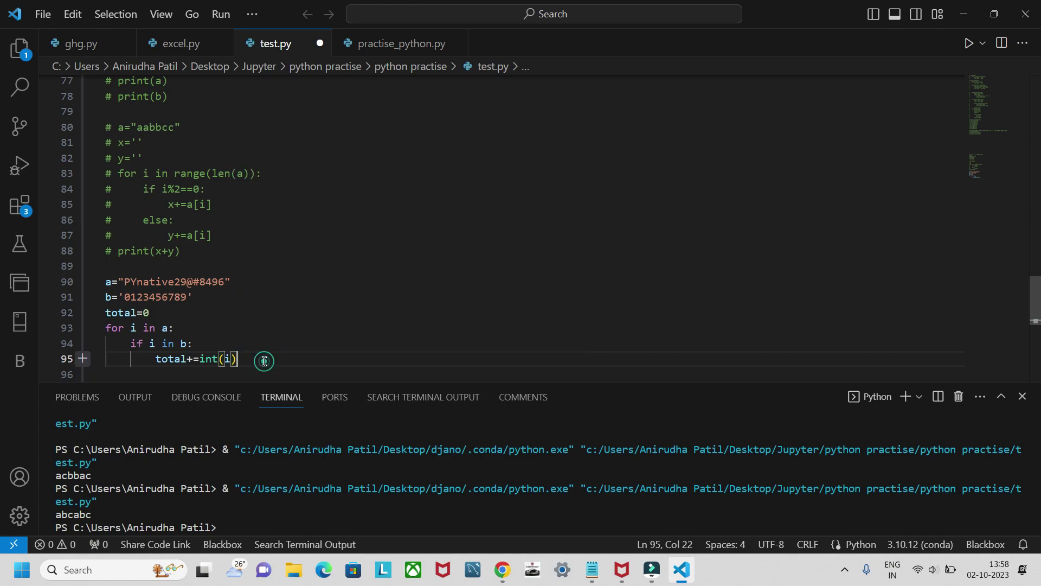
key(Return)
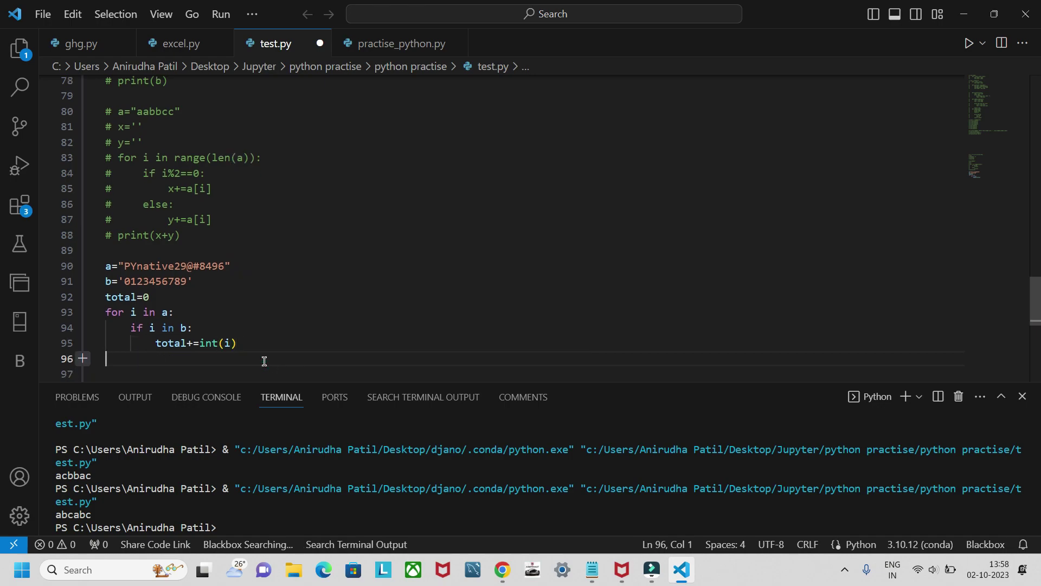
text(print()
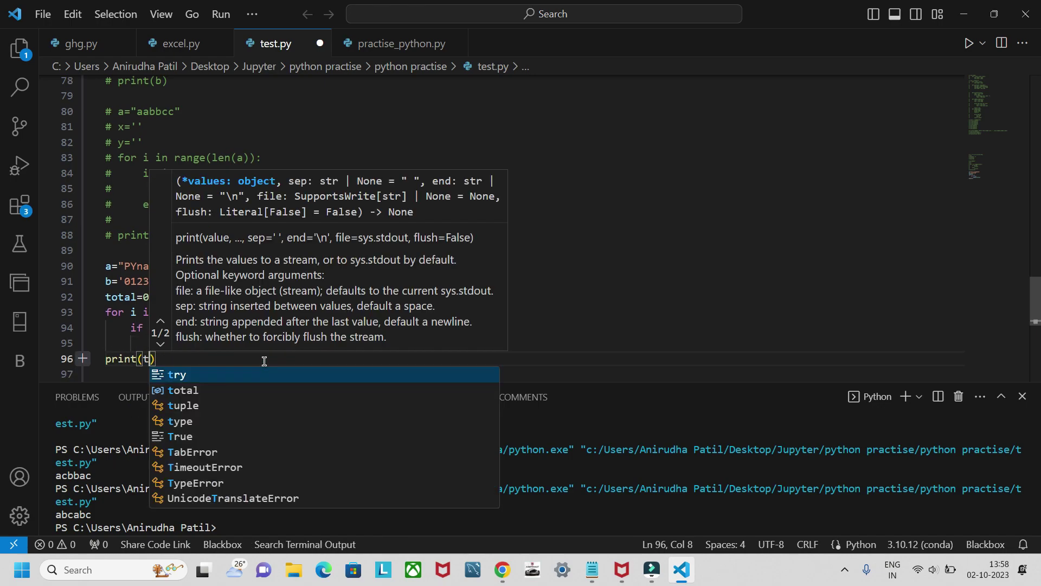
text(total)
click(666, 285)
- Save and run the digit-sum script, then remove int from line 95's total update and rerun
key(ctrl+s)
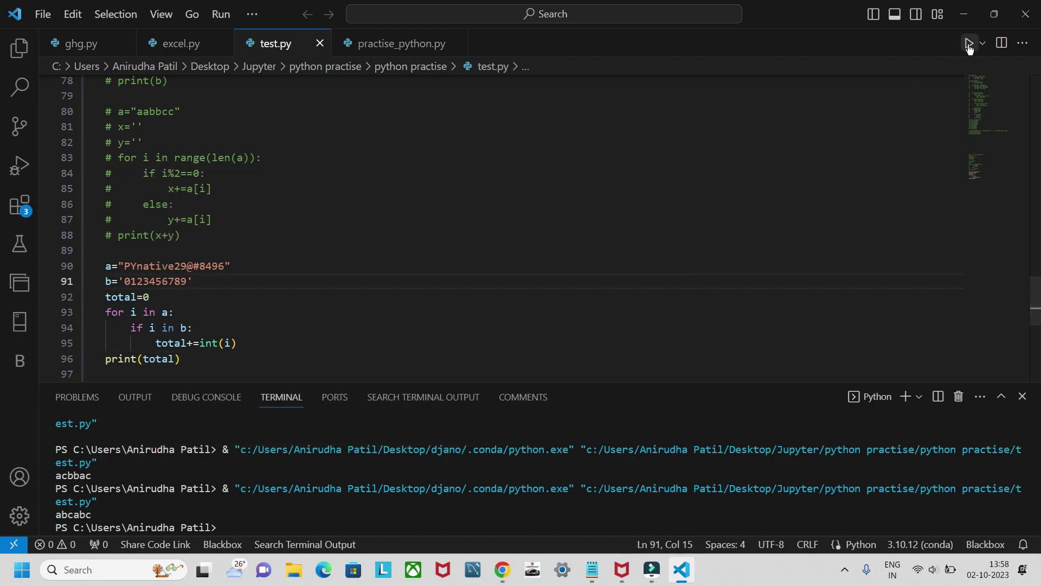
click(969, 43)
scroll(356, 327, down, 1)
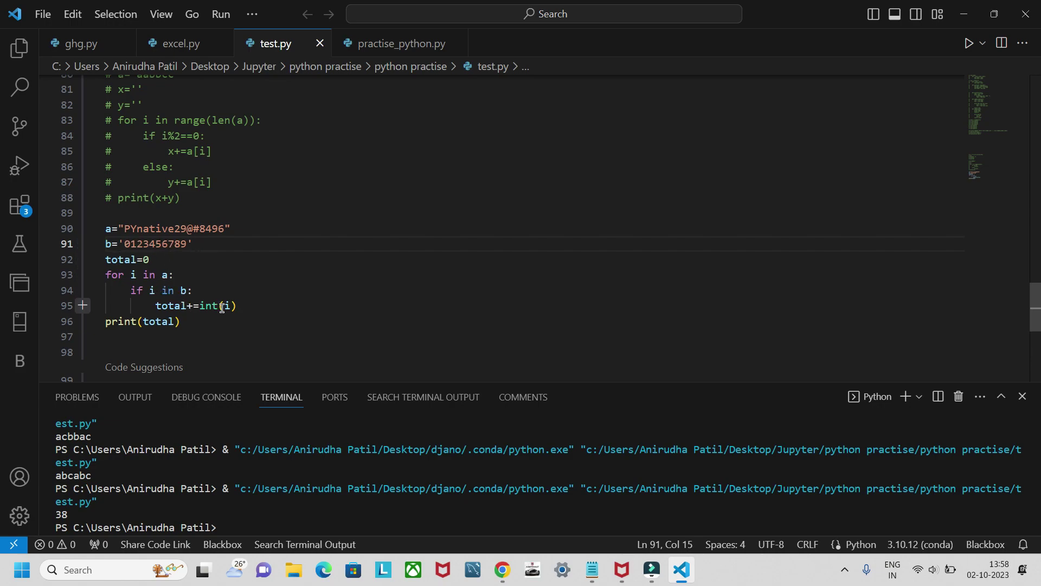
mouse_move(225, 306)
click(239, 307)
key(Left)
key(Left)
key(Left)
key(BackSpace)
key(BackSpace)
key(BackSpace)
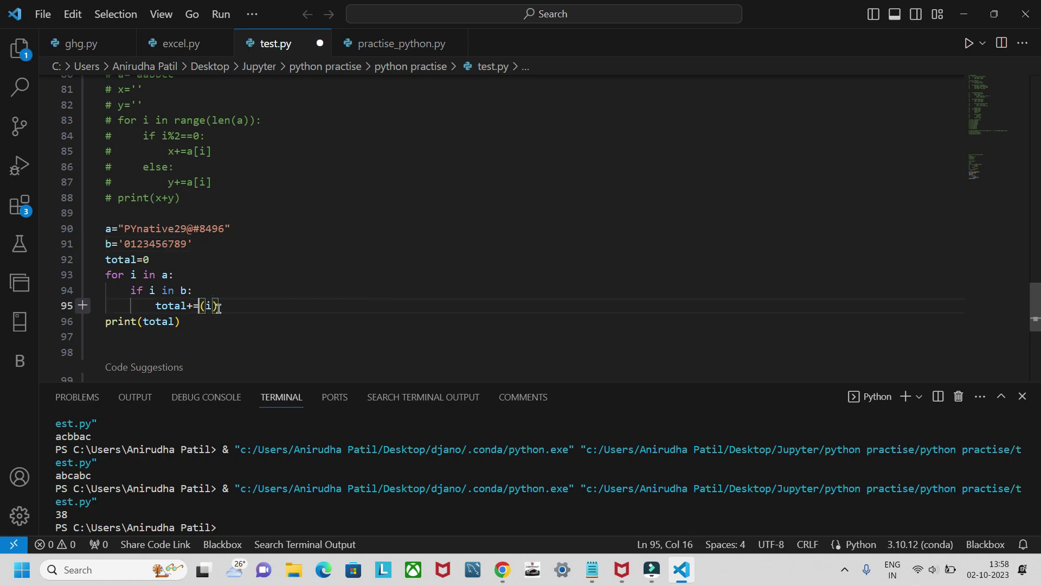
click(969, 43)
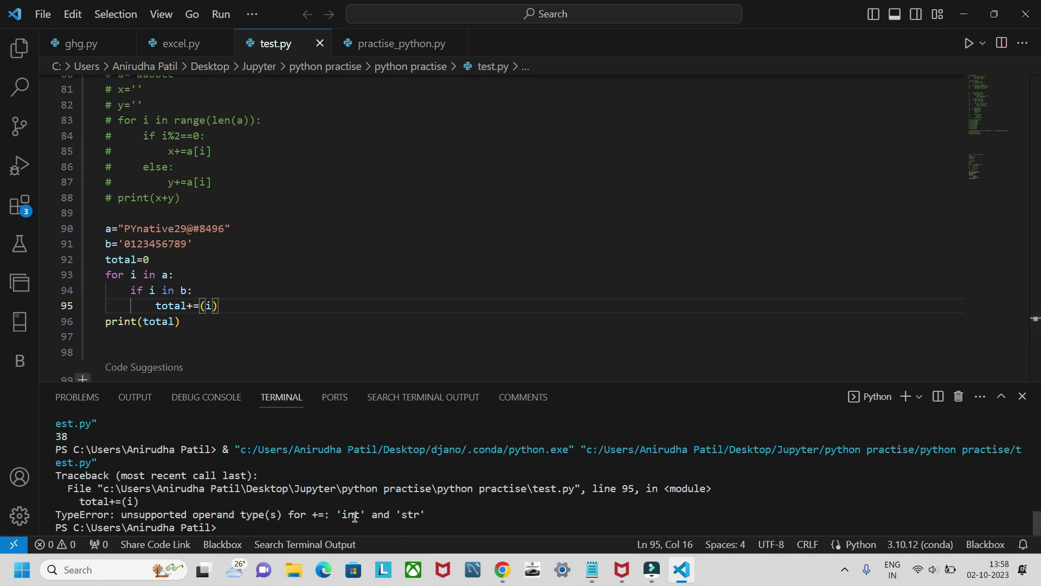
- Restore int around i on line 95, rerun to get 38, and review the loop code
click(204, 305)
key(Left)
text(int)
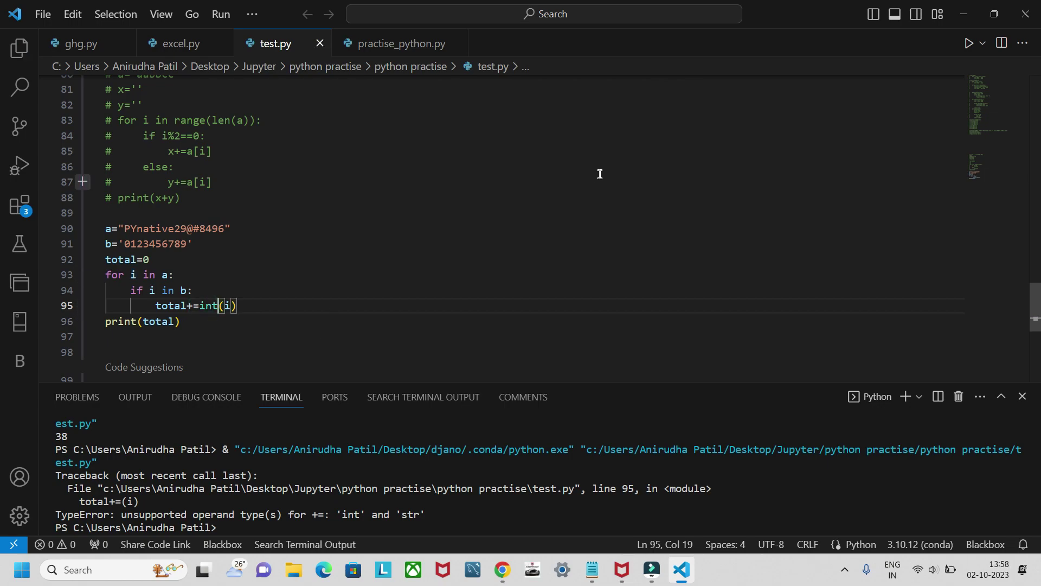
click(968, 43)
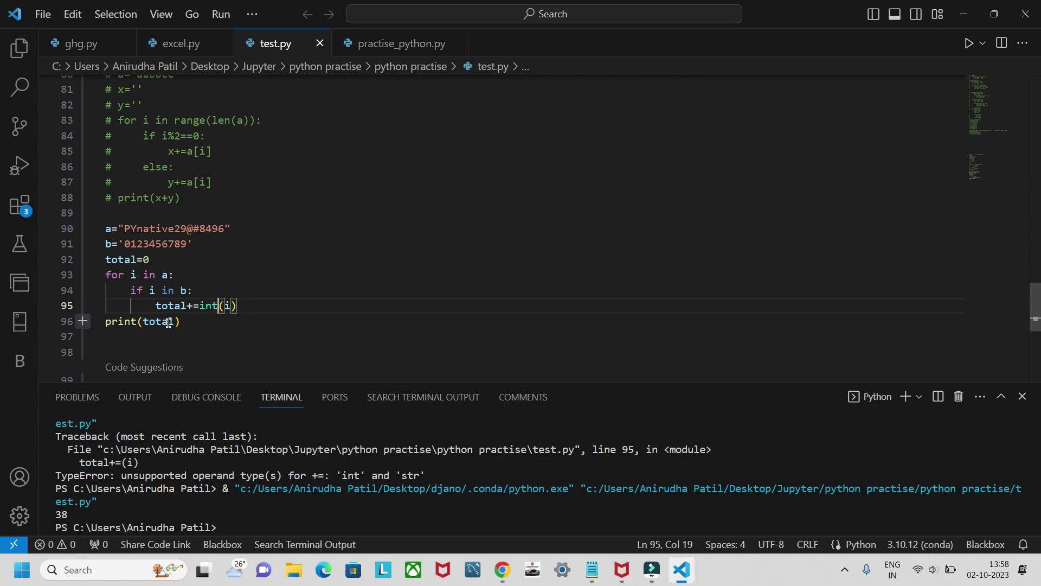
click(252, 276)
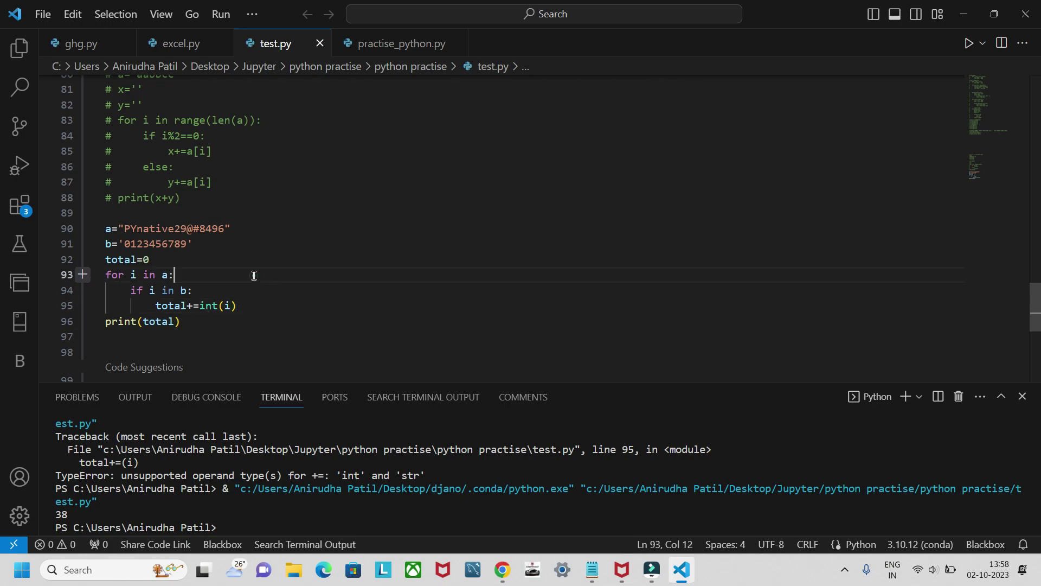
click(277, 329)
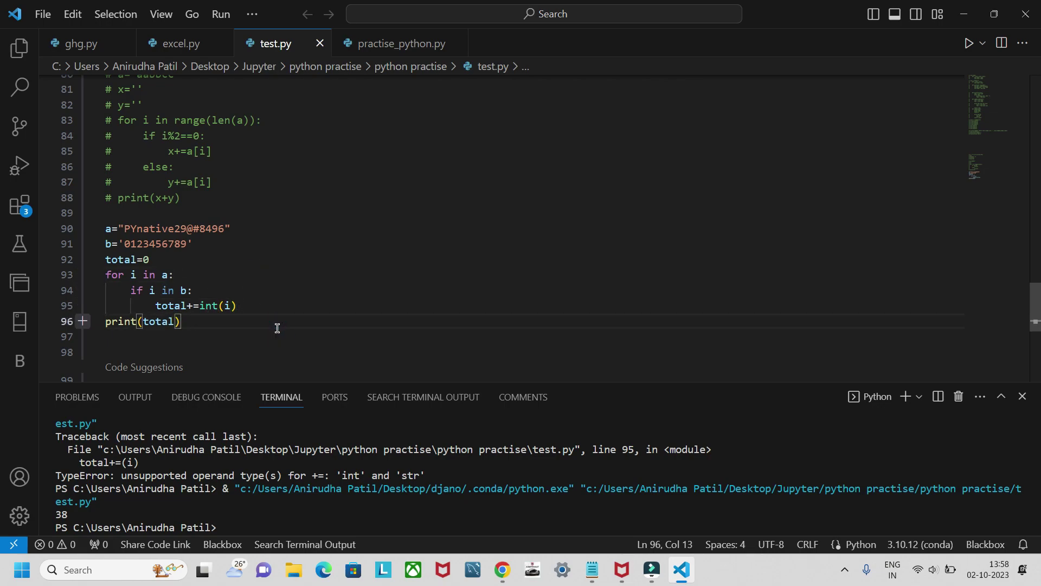
click(218, 243)
key(shift+Up)
key(shift+Home)
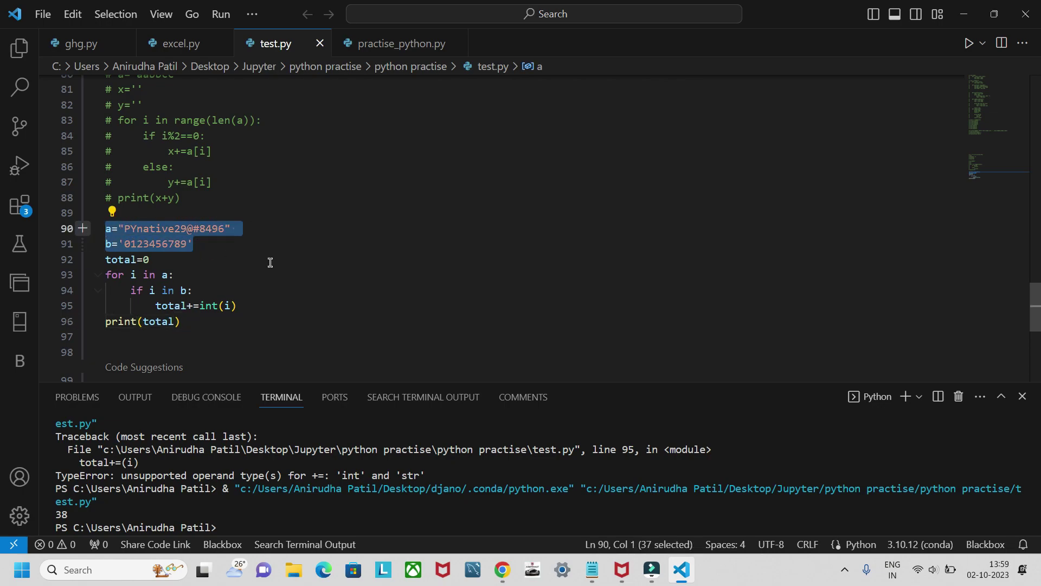
click(269, 262)
key(alt+Tab)
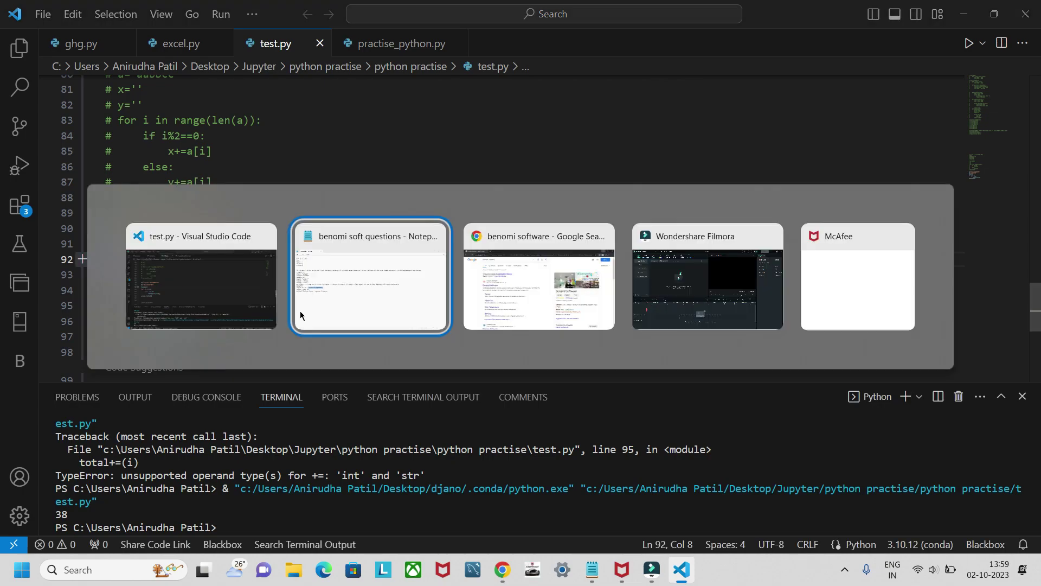
click(240, 287)
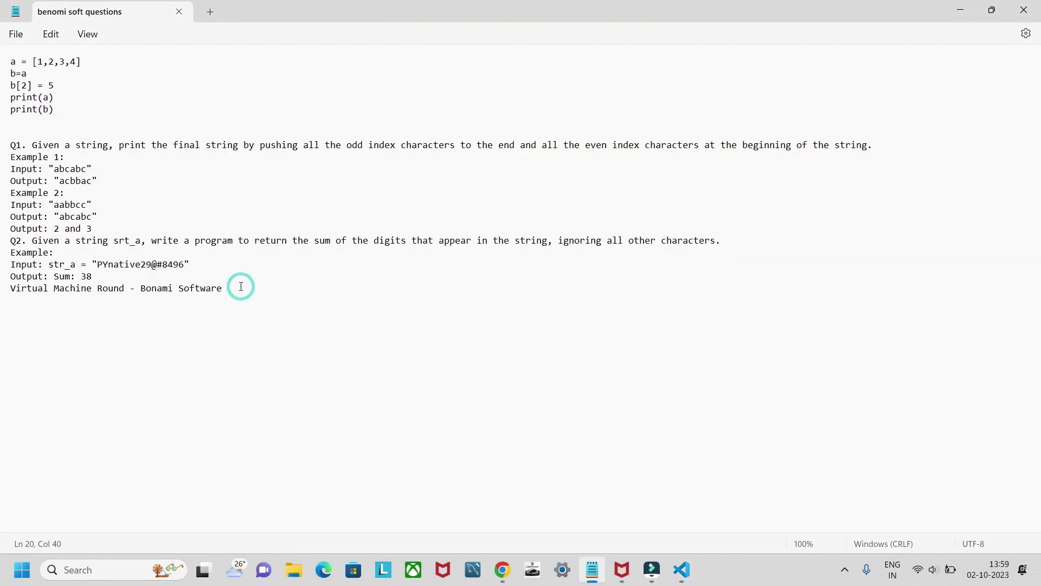
mouse_move(240, 286)
mouse_down()
mouse_move(52, 192)
mouse_move(13, 145)
mouse_up()
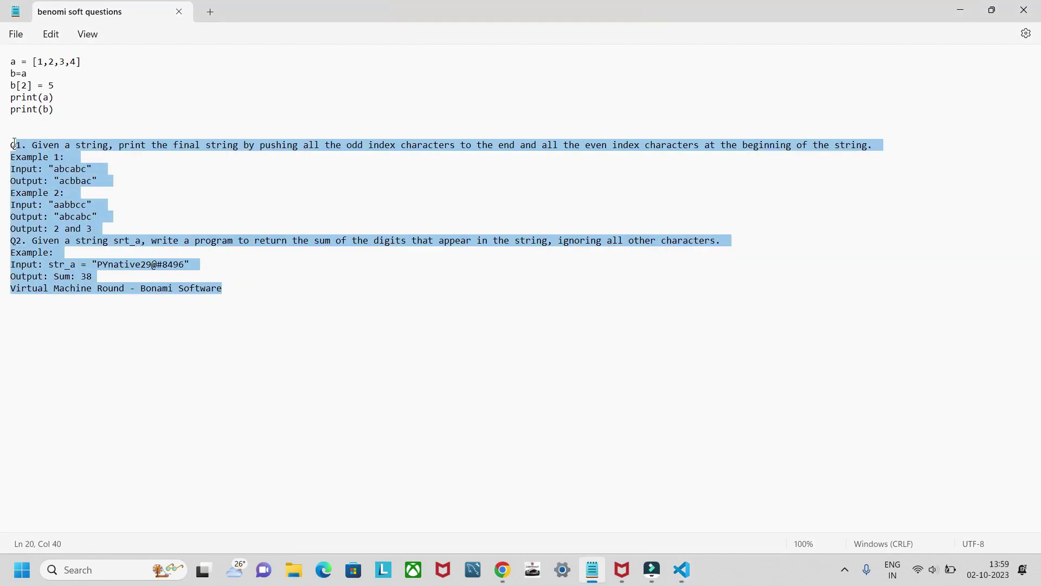
click(263, 210)
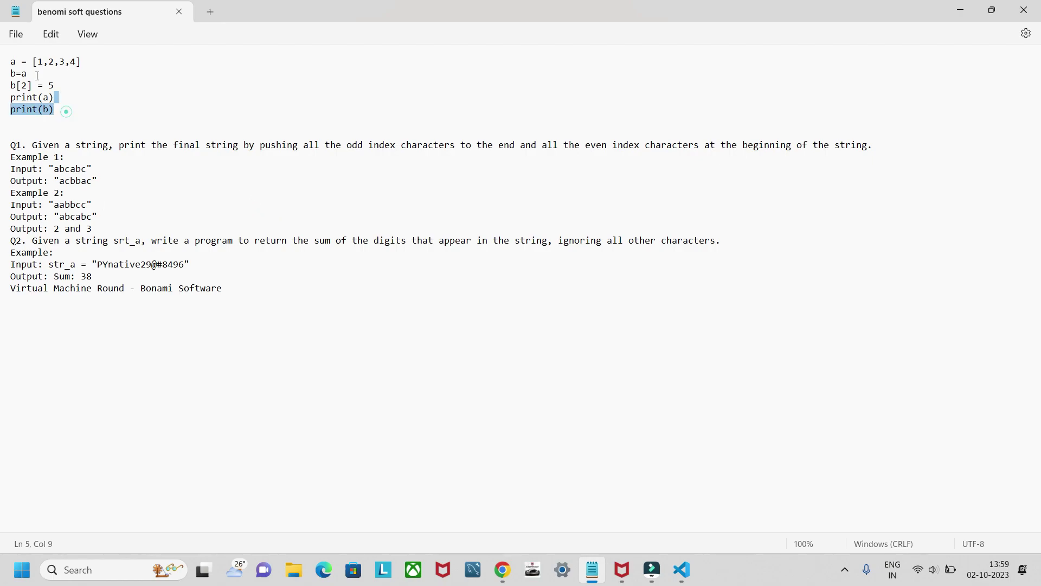
drag(67, 111, 12, 62)
click(181, 109)
- Select the digit-sum lines 90–96 in test.py and toggle them to comments with Ctrl+/
key(alt+Tab)
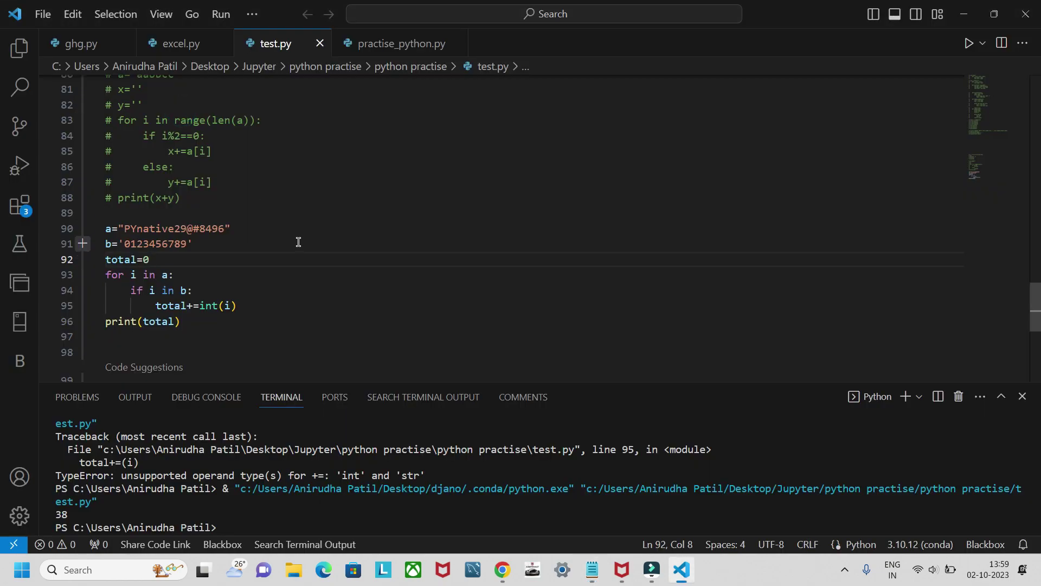
click(189, 321)
drag(189, 321, 99, 237)
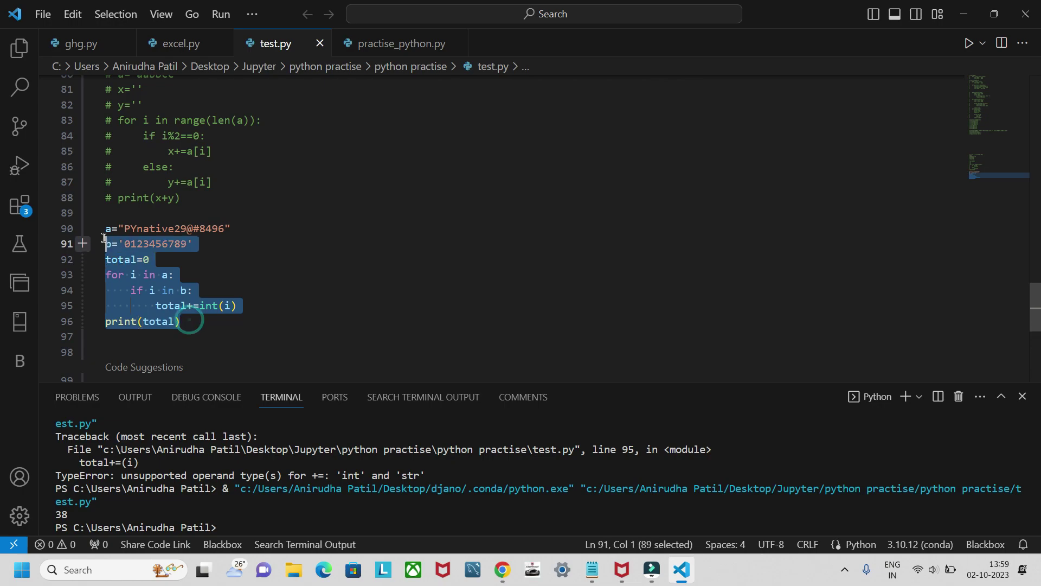
key(ctrl+slash)
click(371, 294)
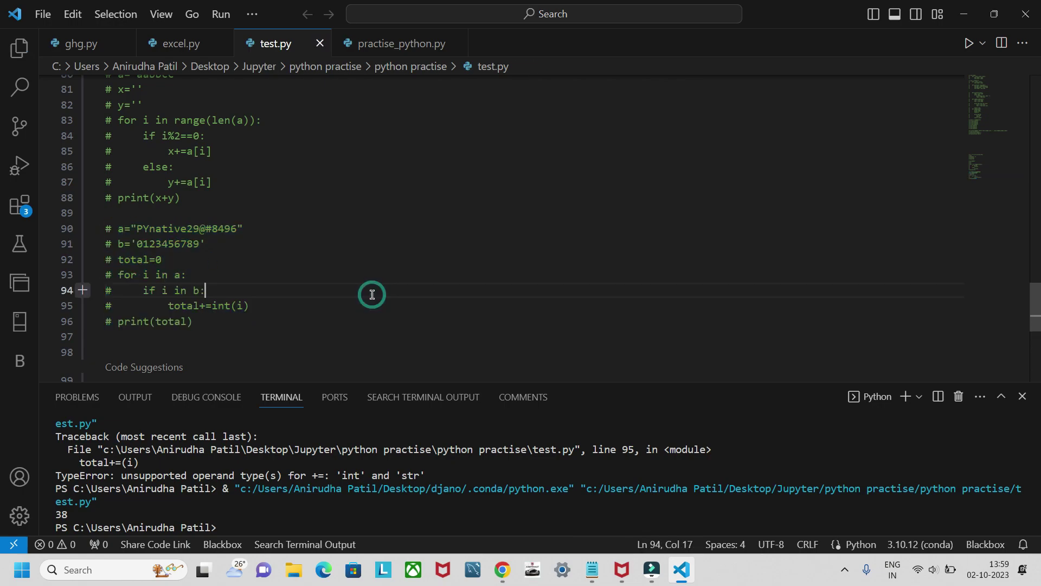
scroll(371, 294, up, 2)
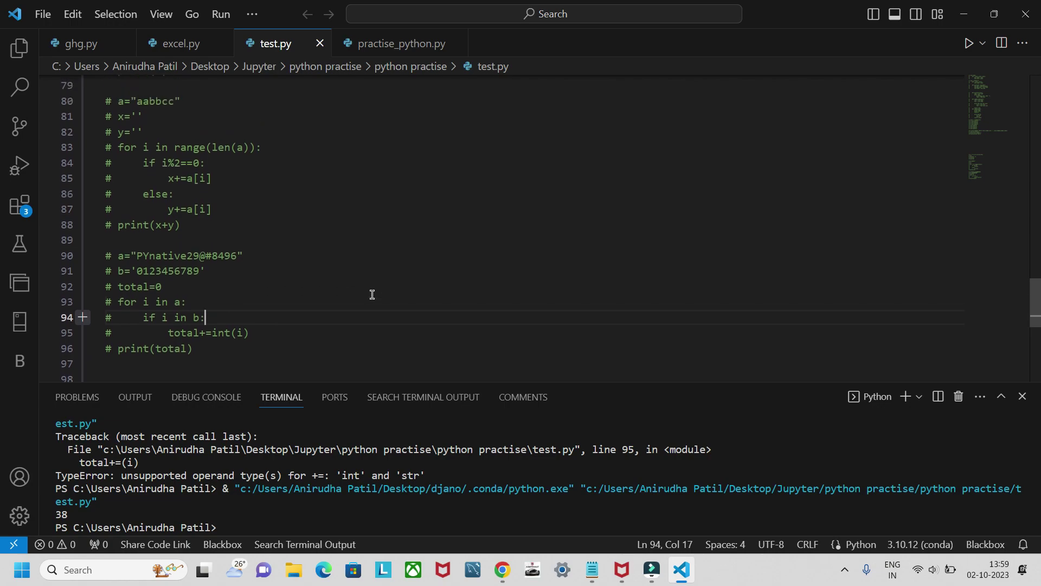
scroll(296, 249, up, 2)
scroll(296, 248, down, 1)
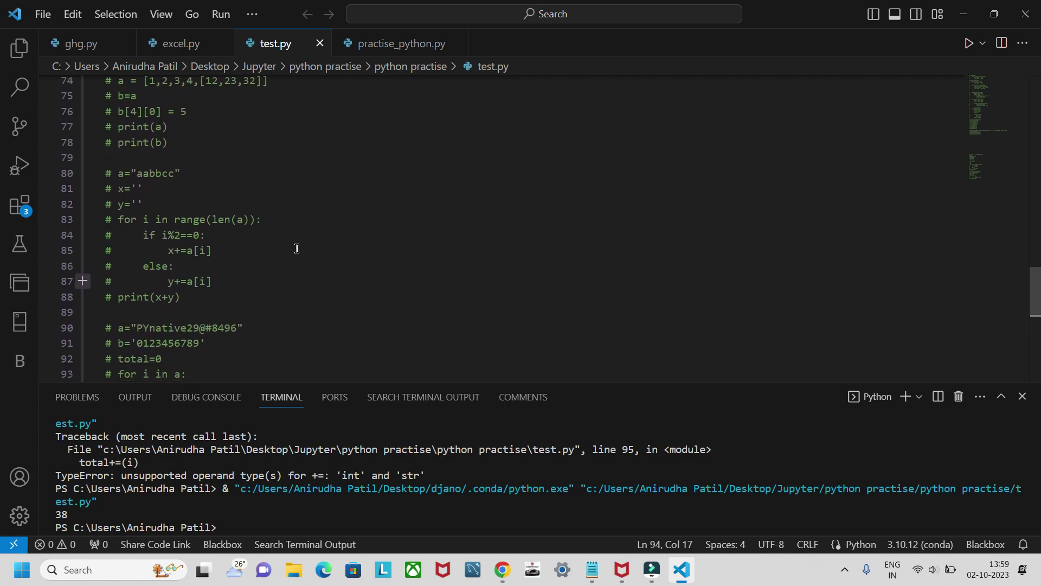
scroll(274, 290, down, 1)
scroll(219, 253, down, 1)
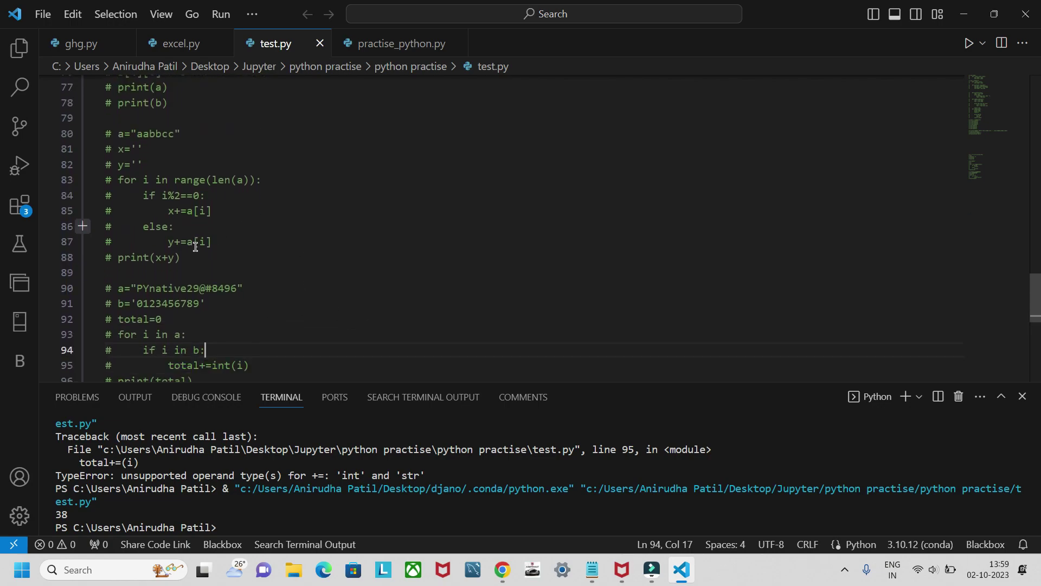
scroll(219, 254, down, 2)
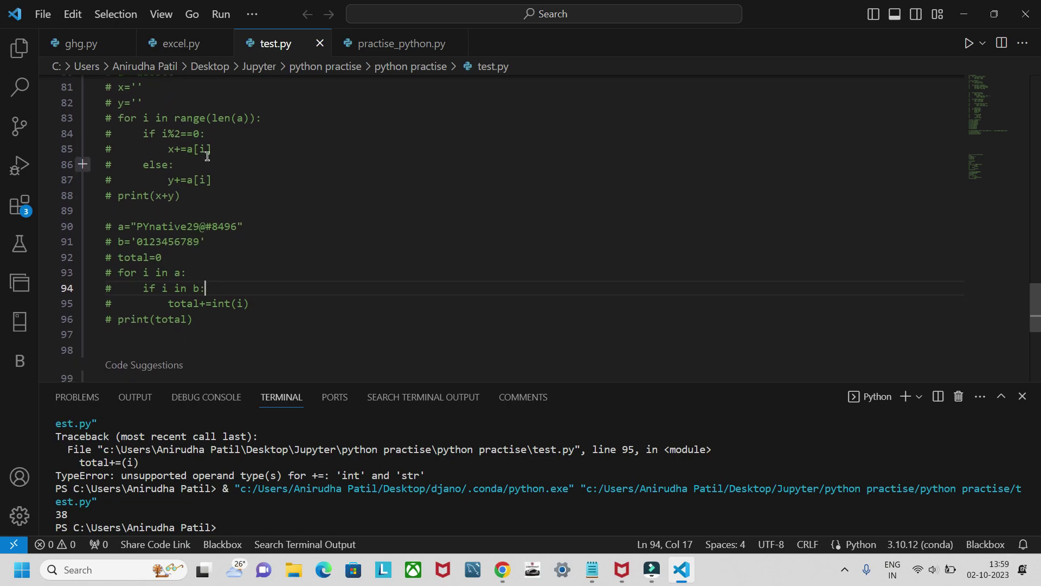
- Check commented lines 85–94, undoing and redoing the last change once
click(262, 287)
click(313, 279)
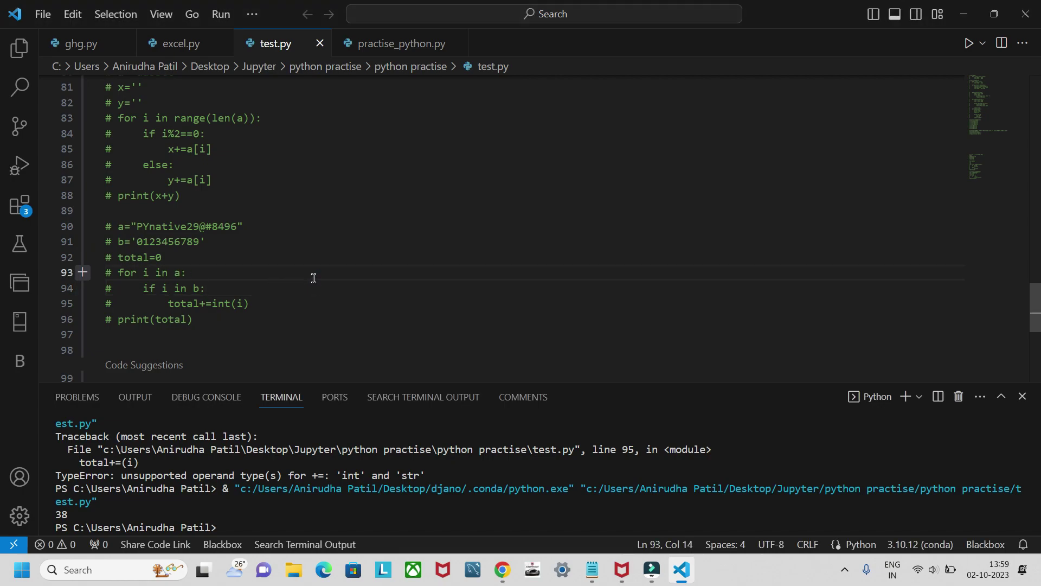
click(278, 291)
scroll(284, 284, up, 1)
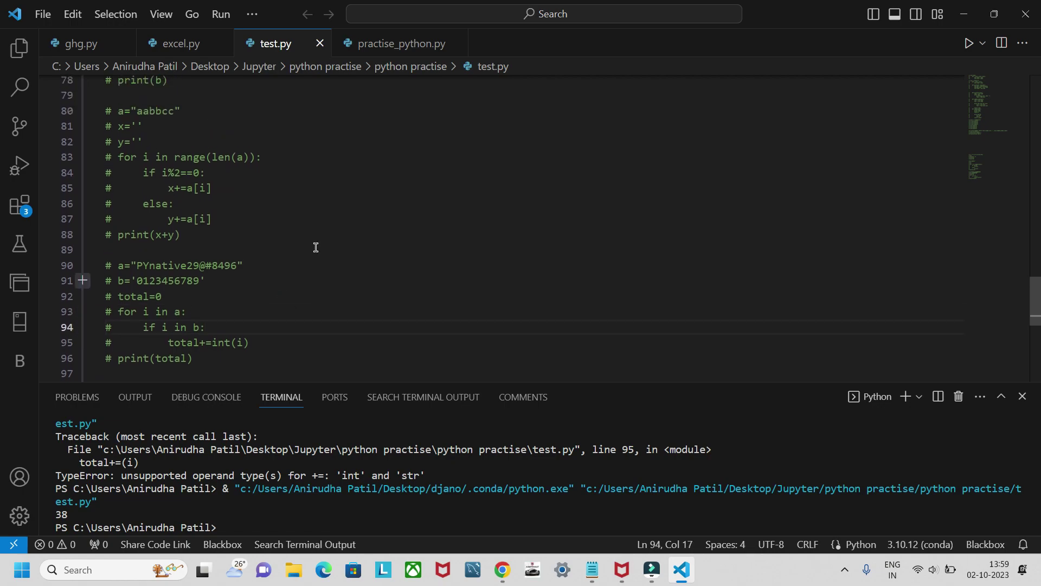
scroll(212, 351, down, 1)
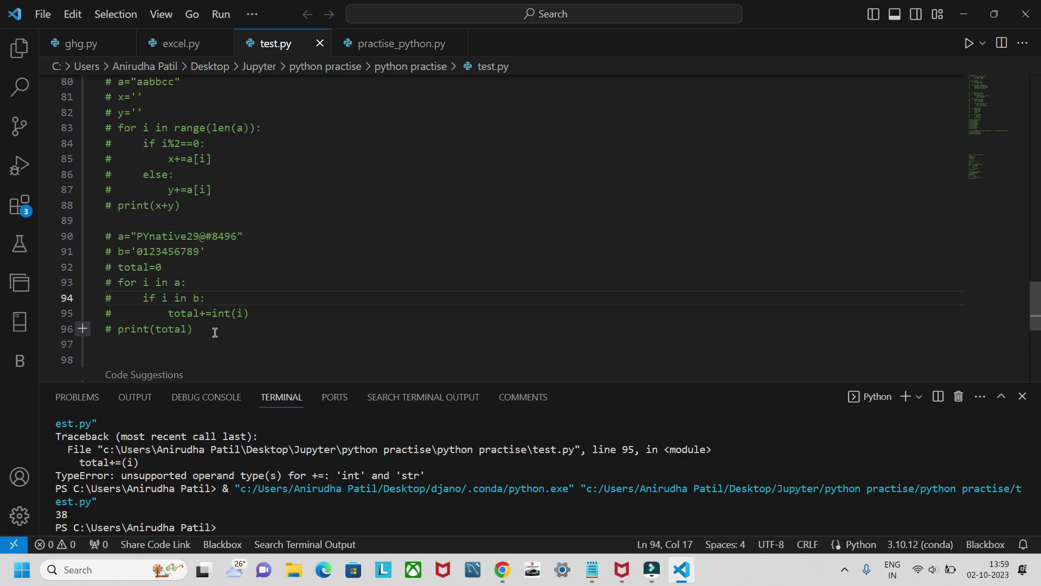
key(ctrl+z)
key(ctrl+shift+z)
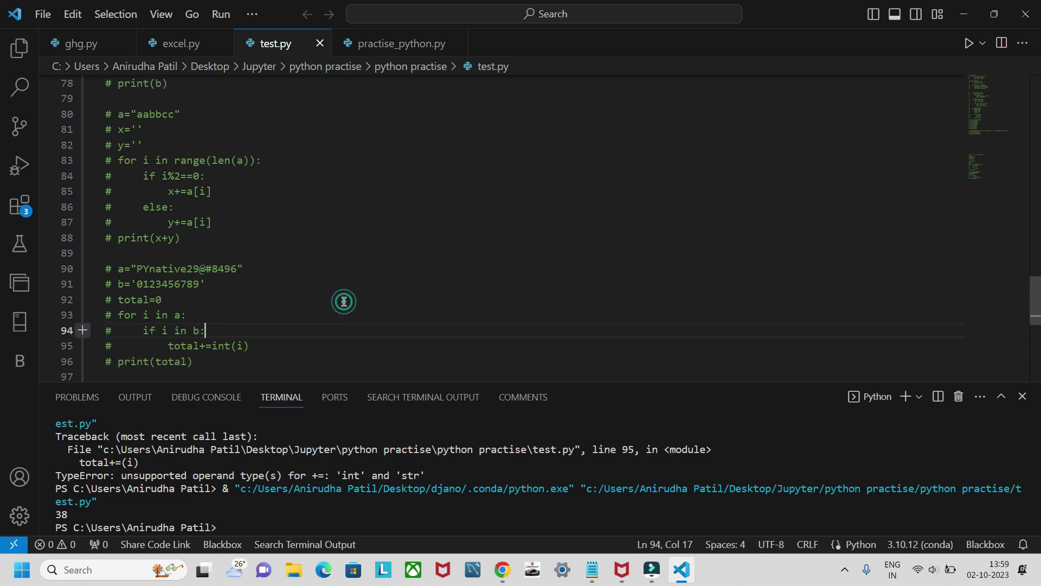
scroll(344, 302, up, 1)
scroll(290, 307, down, 1)
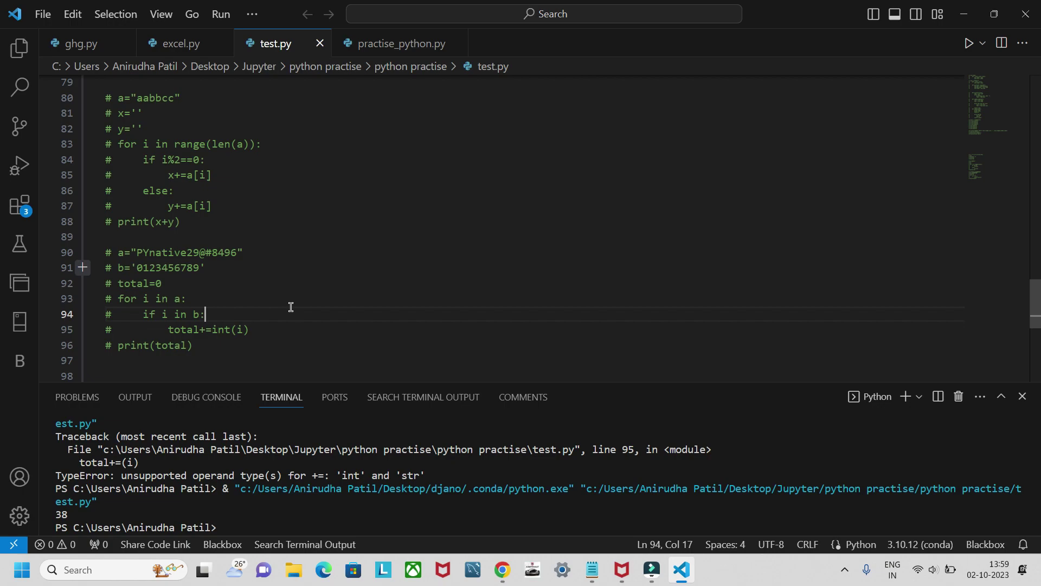
scroll(244, 326, up, 2)
click(269, 260)
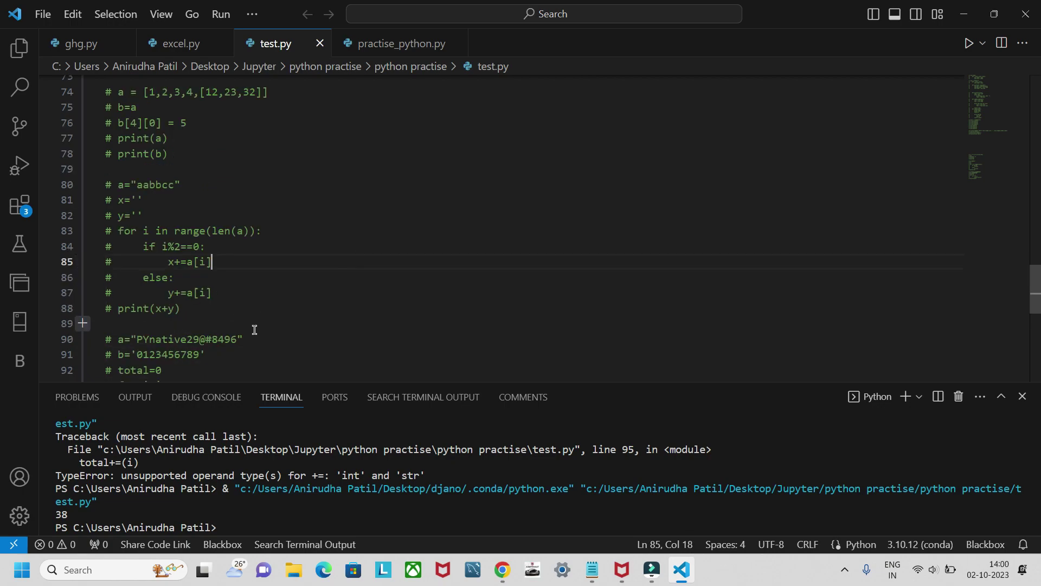